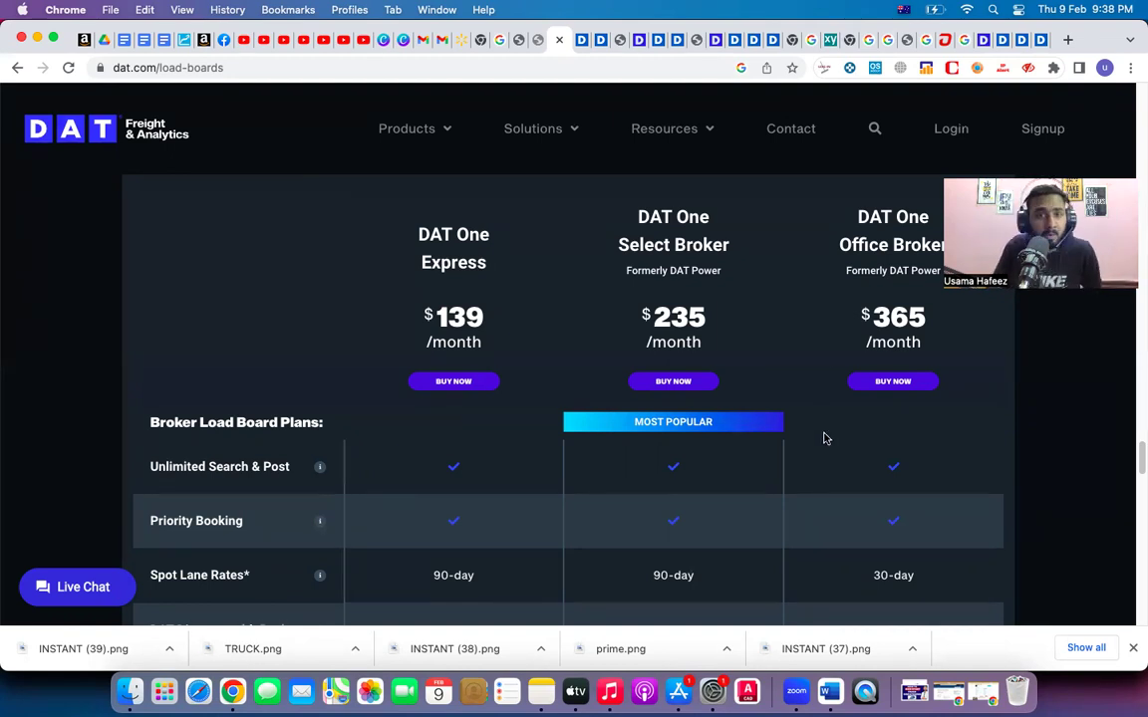
Examine the pricing and features of the Broker load board plans on the DAT load boards page.
scroll(823, 438, up, 1)
scroll(823, 439, down, 5)
scroll(823, 438, up, 10)
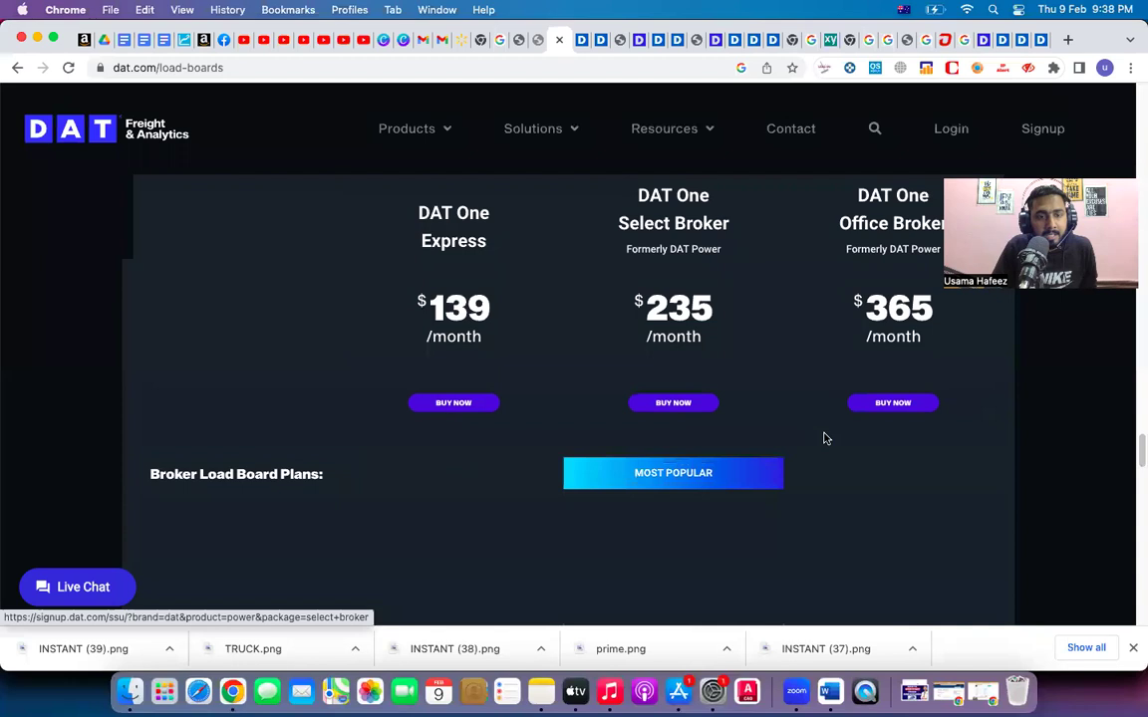
scroll(823, 439, down, 1)
scroll(832, 454, up, 2)
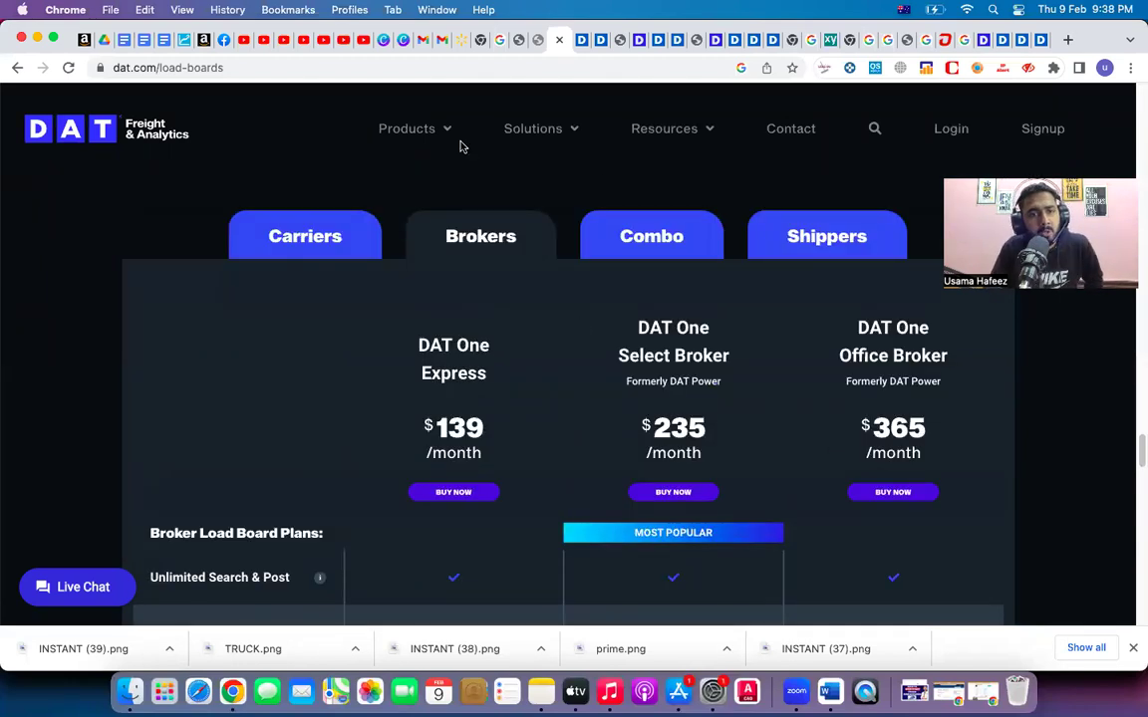
mouse_move(419, 130)
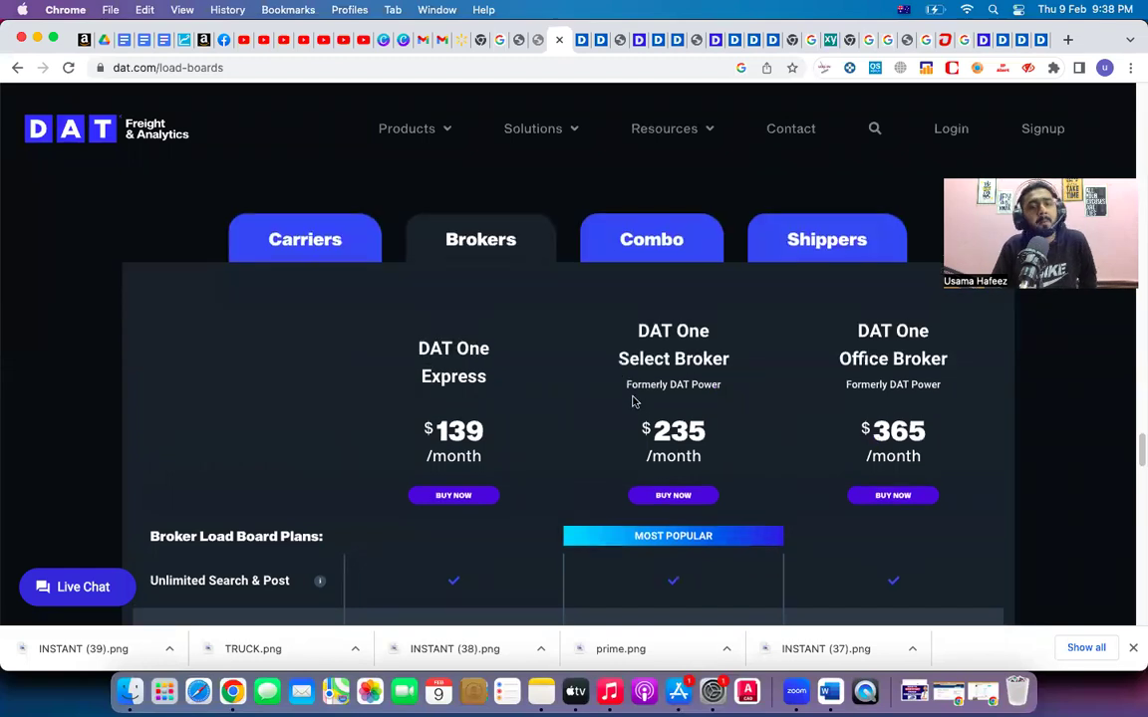
scroll(633, 401, up, 3)
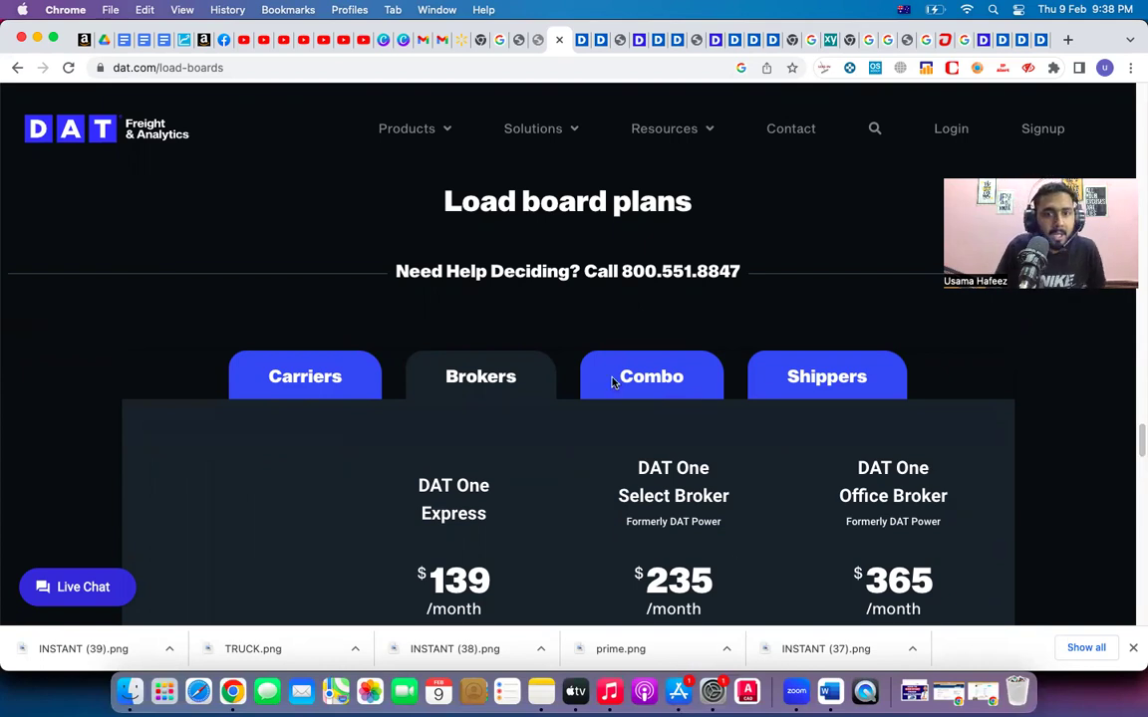
scroll(528, 487, up, 1)
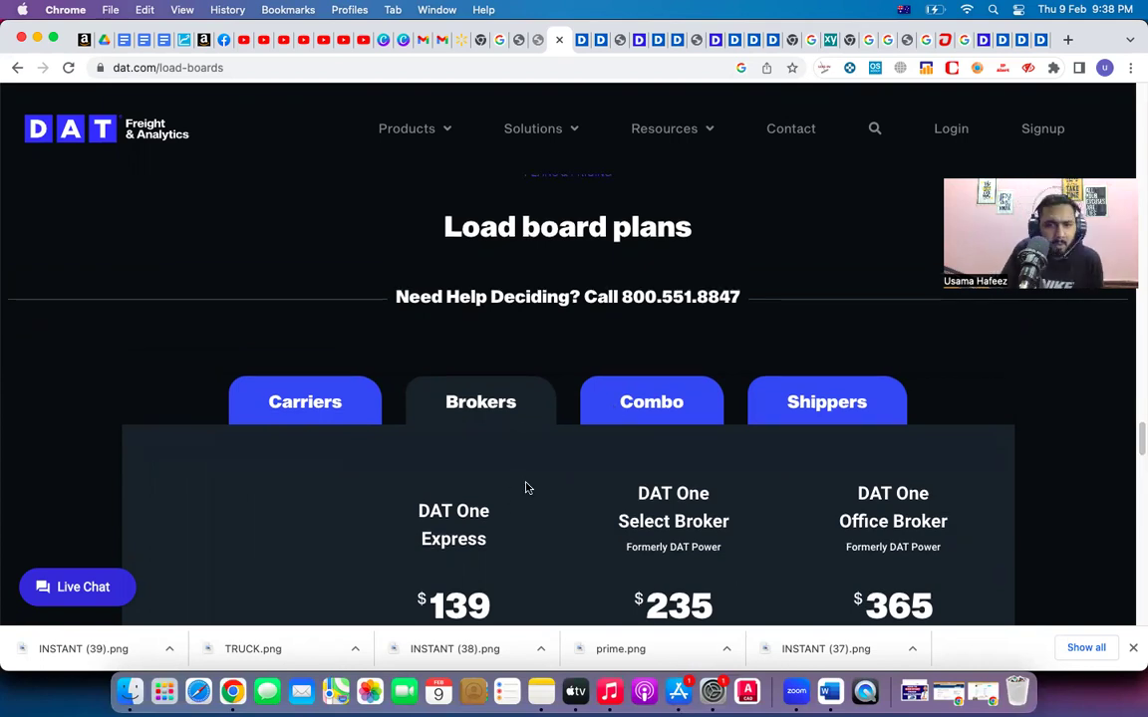
scroll(546, 476, down, 3)
scroll(665, 349, down, 1)
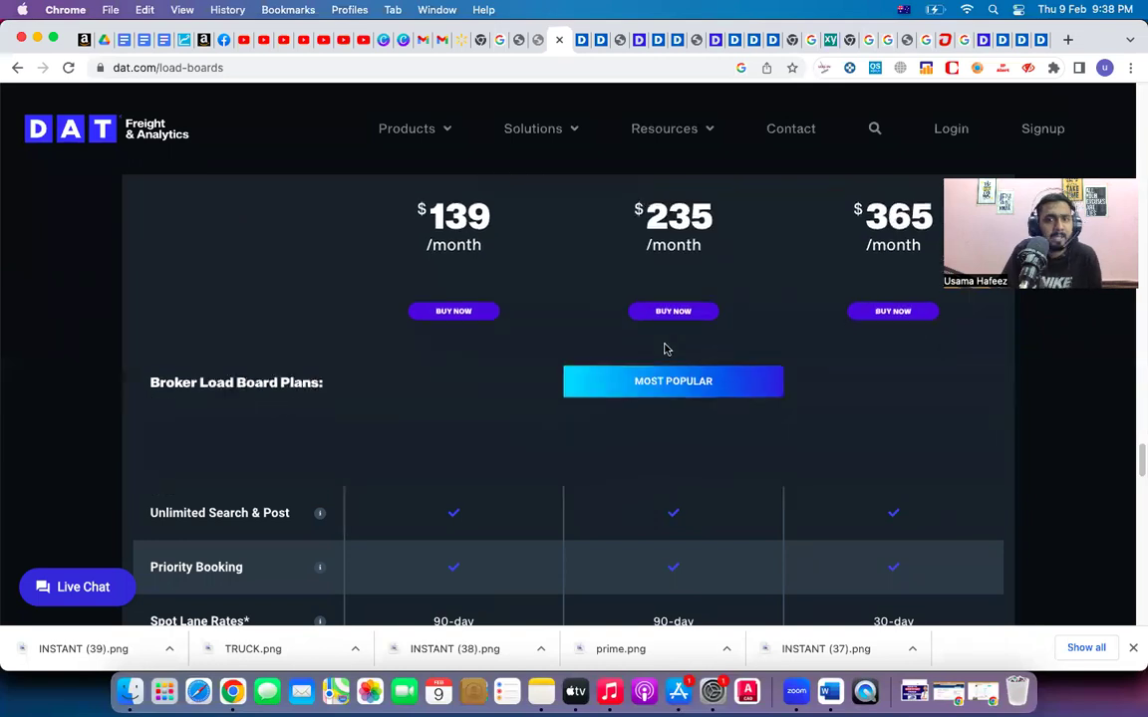
scroll(663, 349, up, 1)
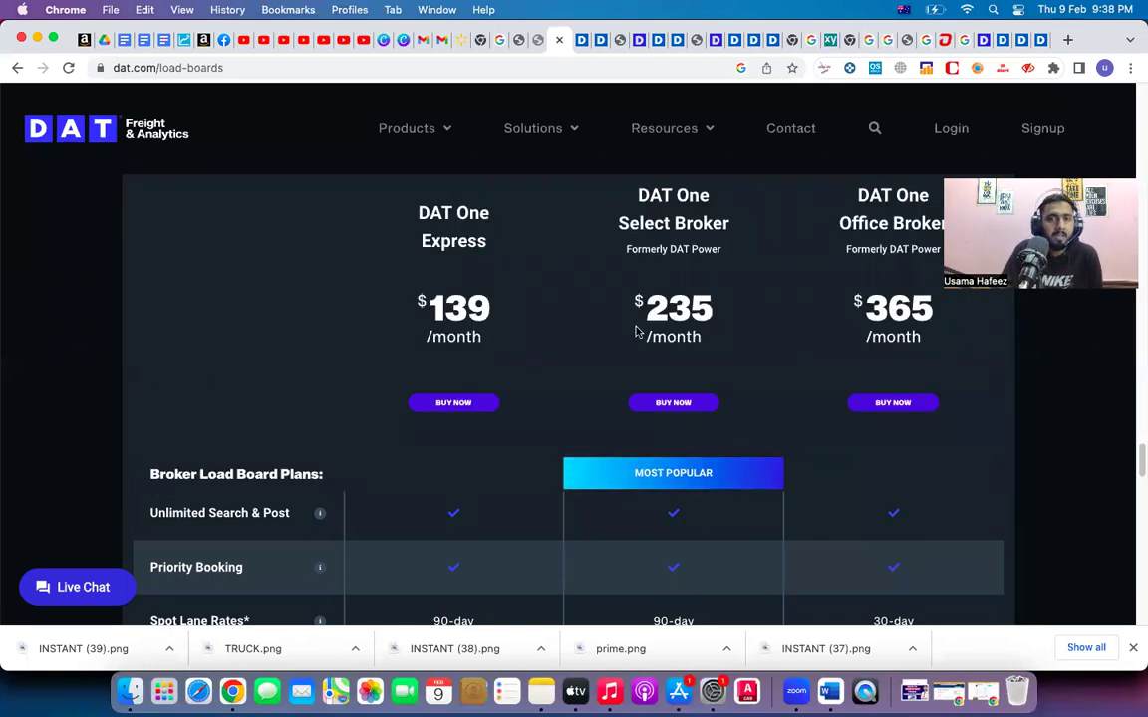
Show the Combo load board plans and review their pricing and features.
scroll(639, 478, up, 4)
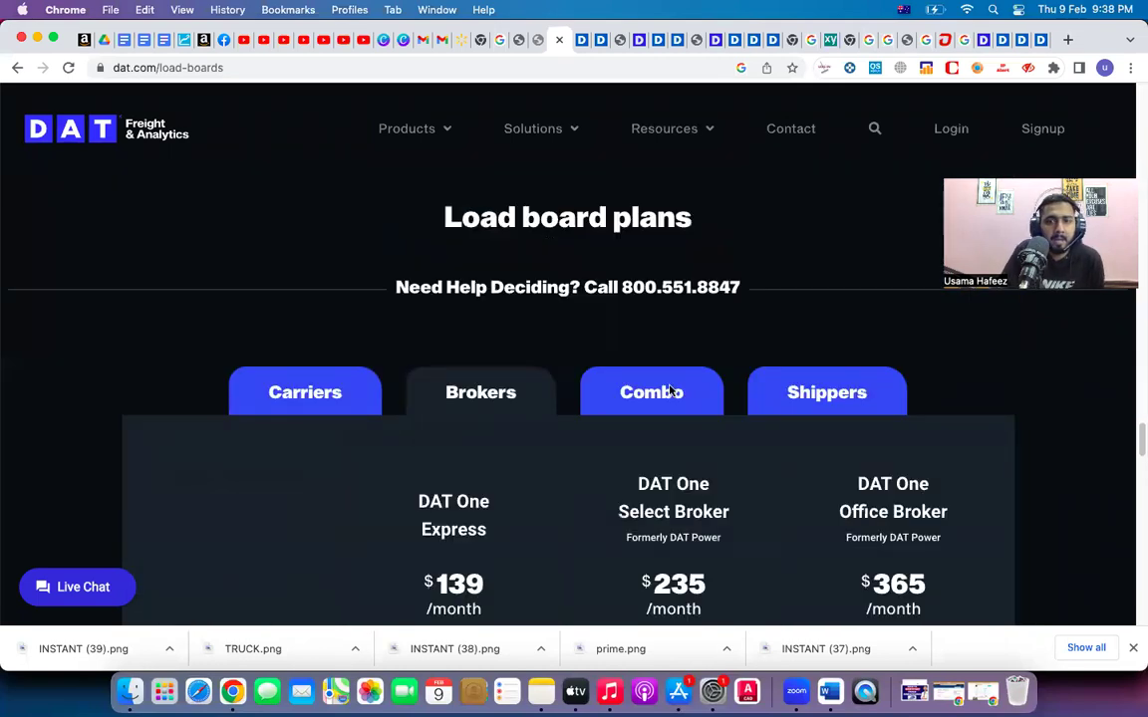
click(665, 396)
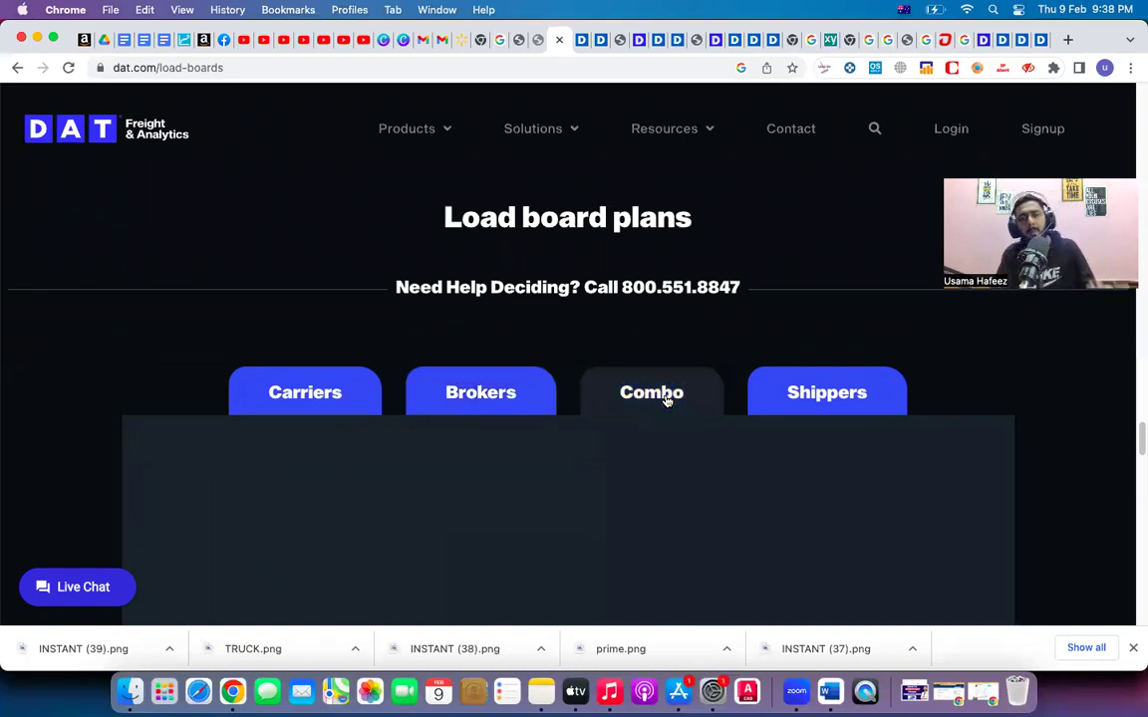
scroll(665, 399, down, 3)
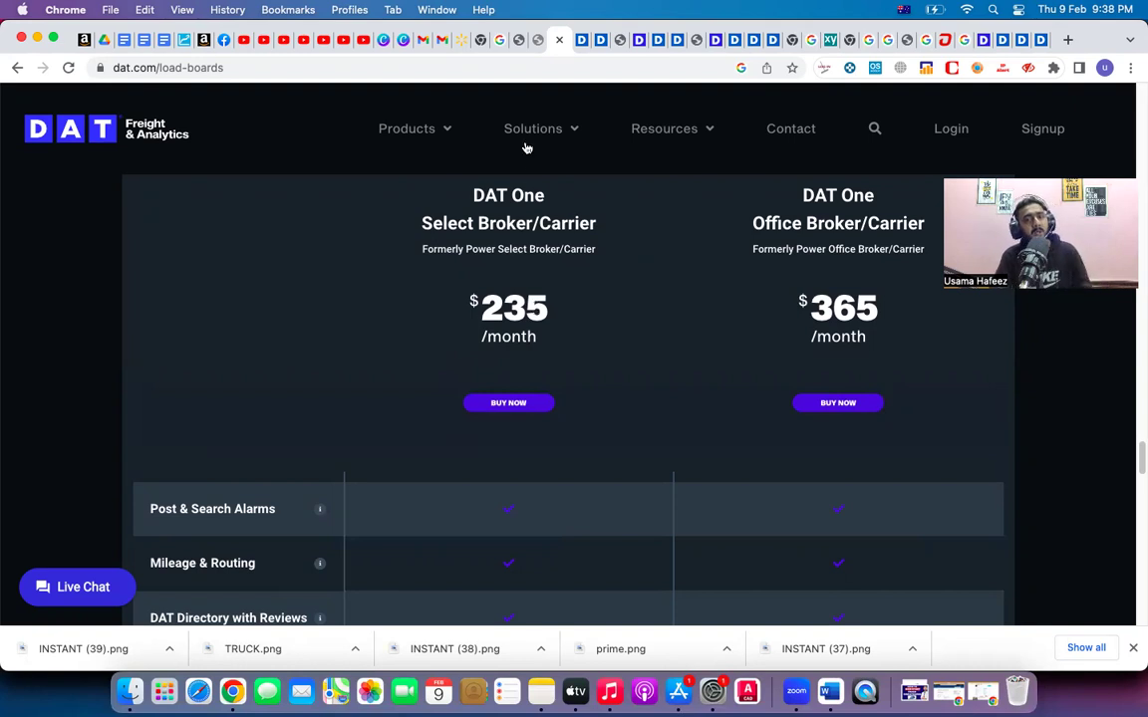
Switch to the open DAT Power page and open DAT One from it.
click(583, 40)
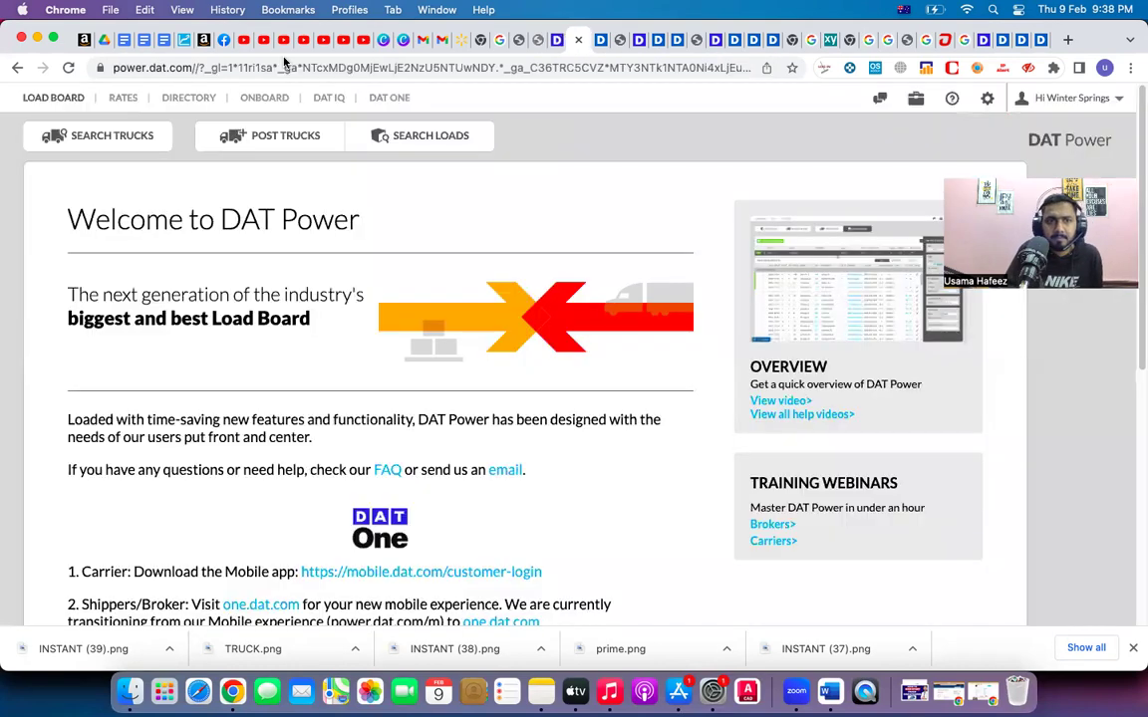
key(super+8)
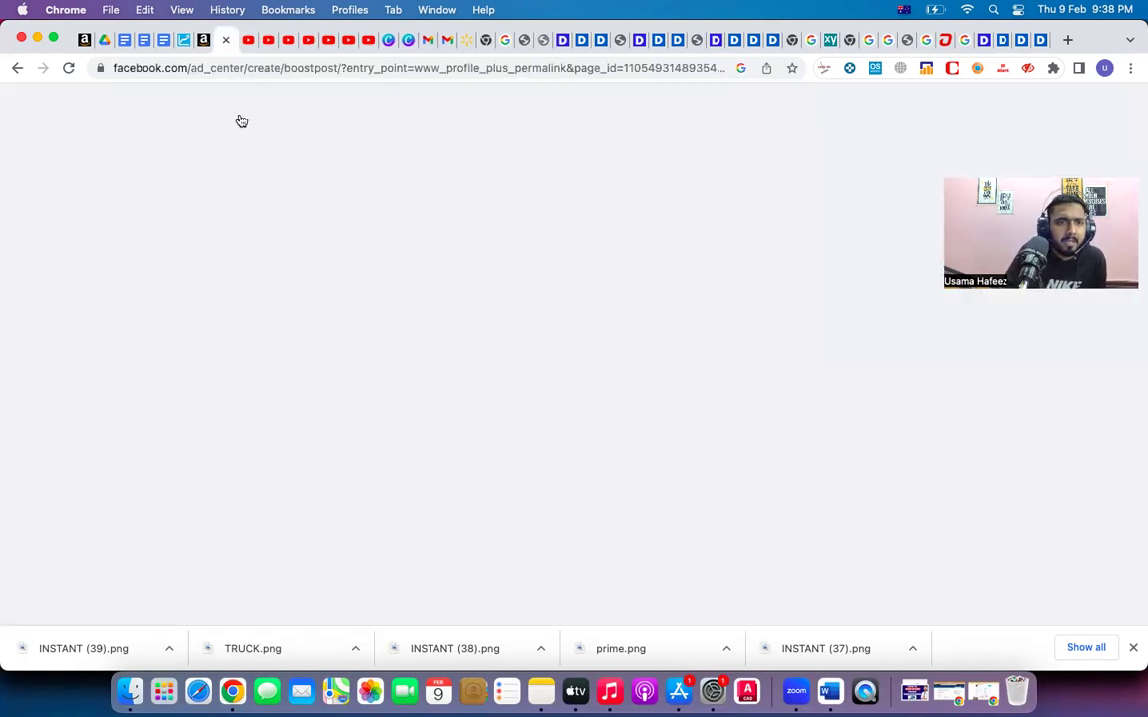
click(577, 42)
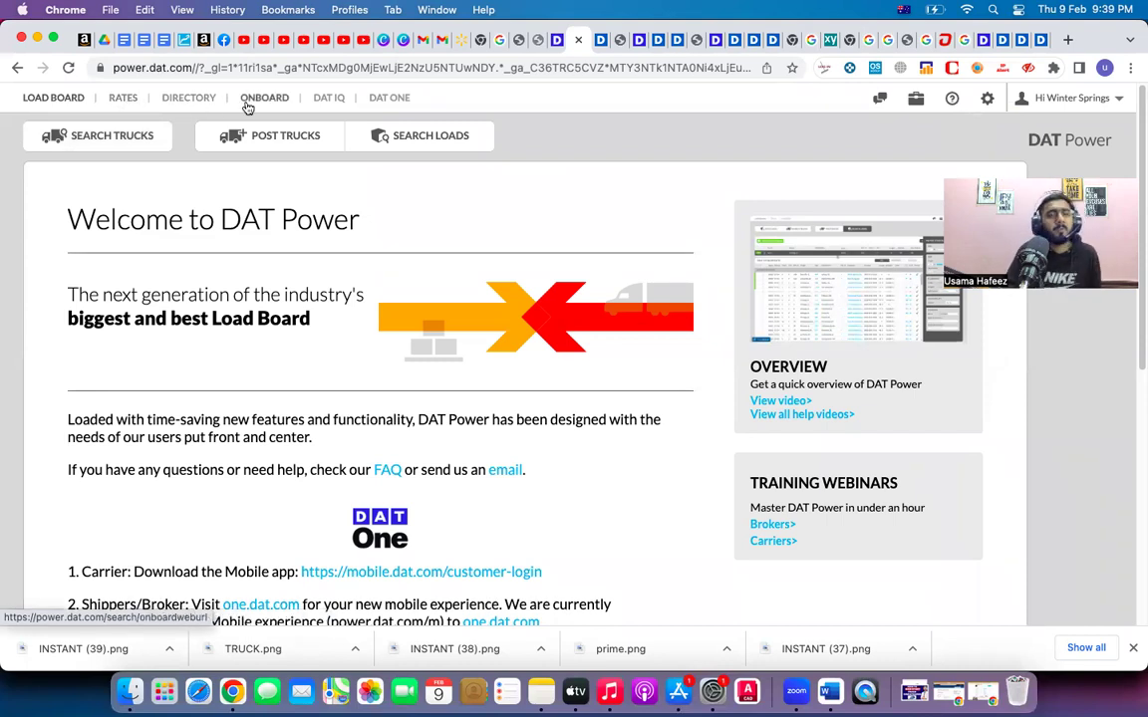
click(378, 99)
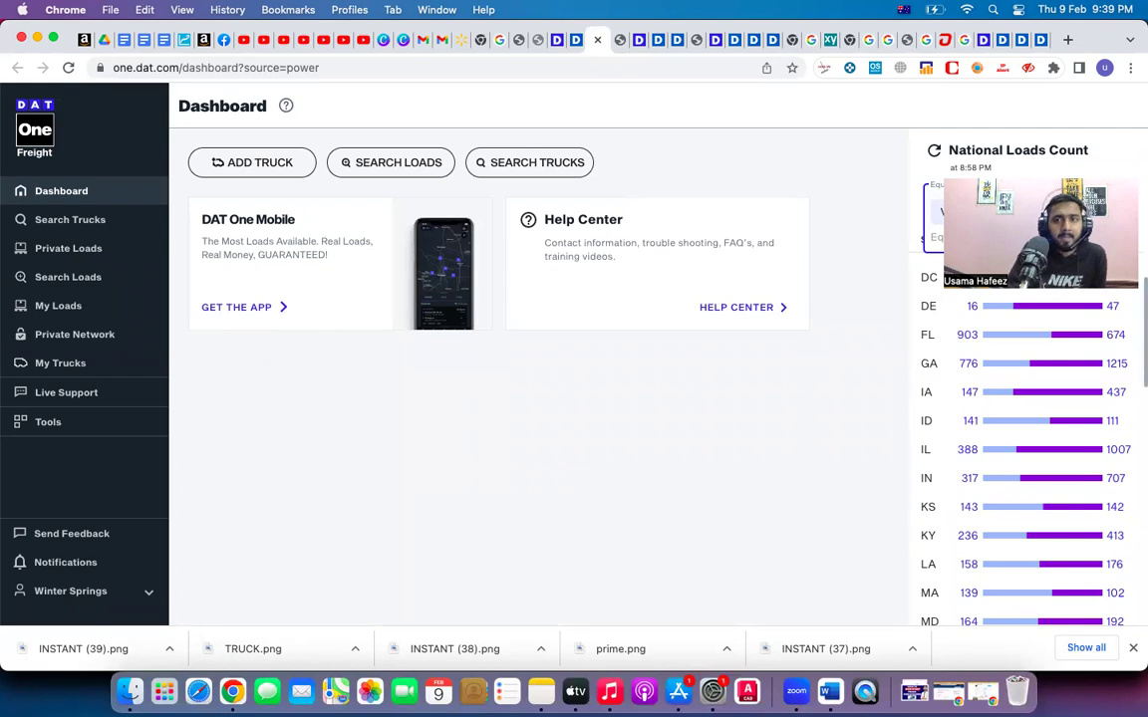
Review the state-by-state inbound and outbound figures in the National Loads Count for Vans (Standard).
scroll(1043, 396, down, 6)
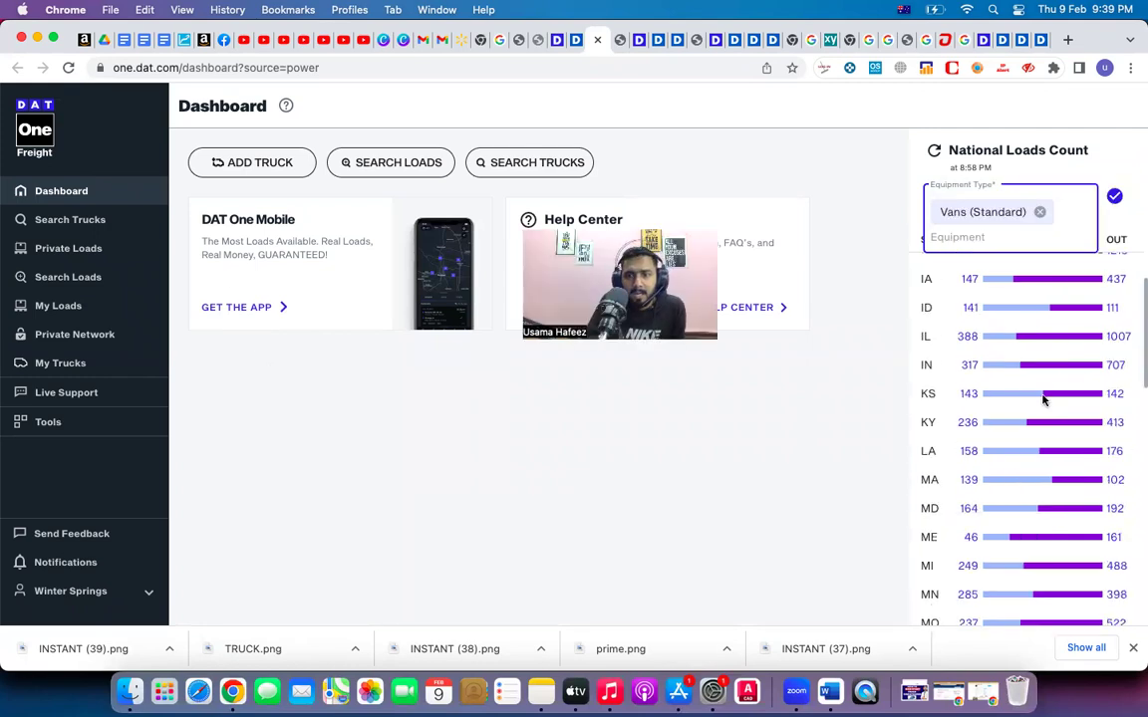
scroll(1043, 399, down, 5)
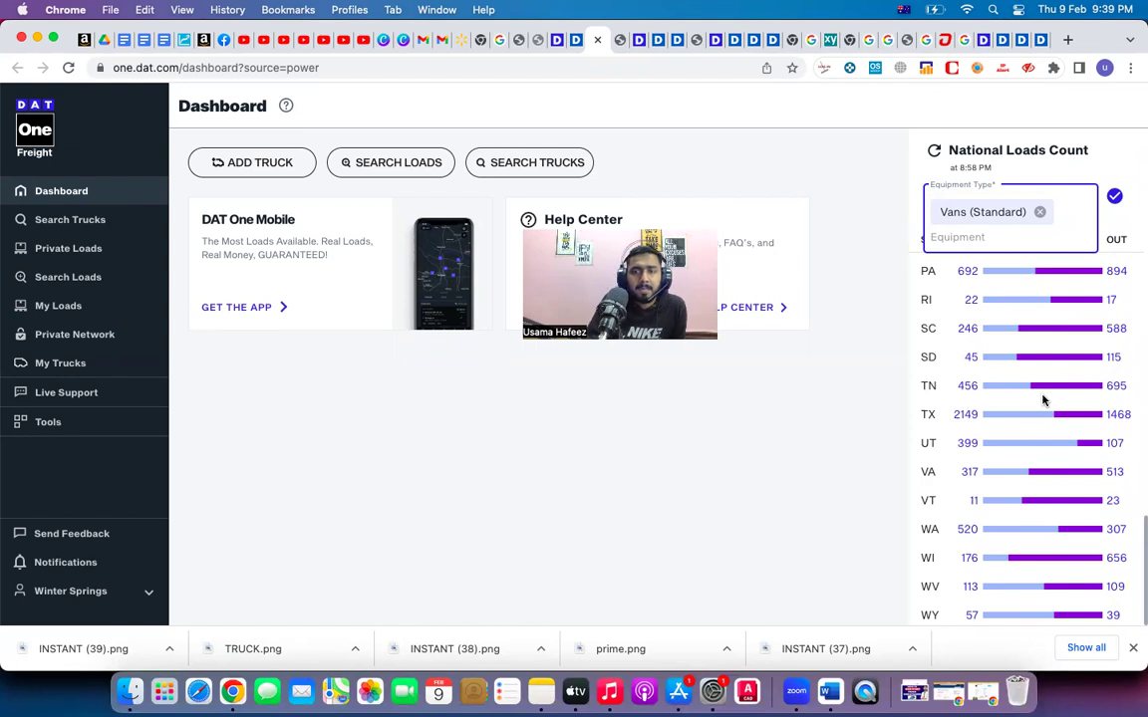
scroll(1043, 400, up, 6)
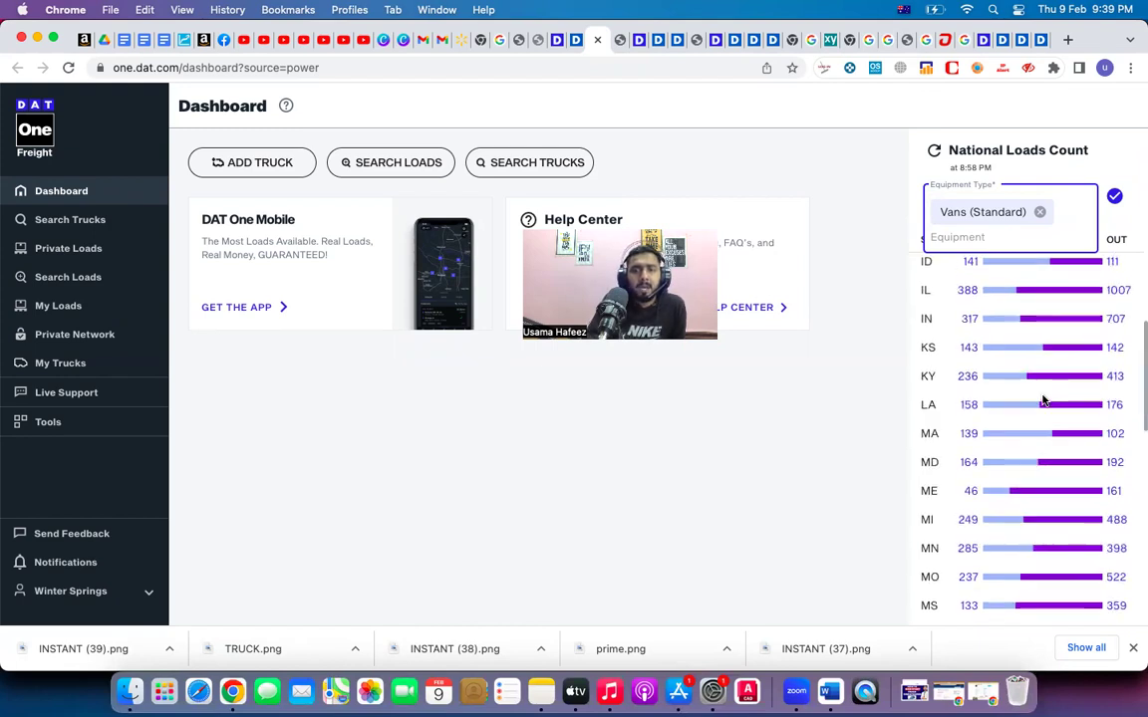
scroll(1043, 400, up, 4)
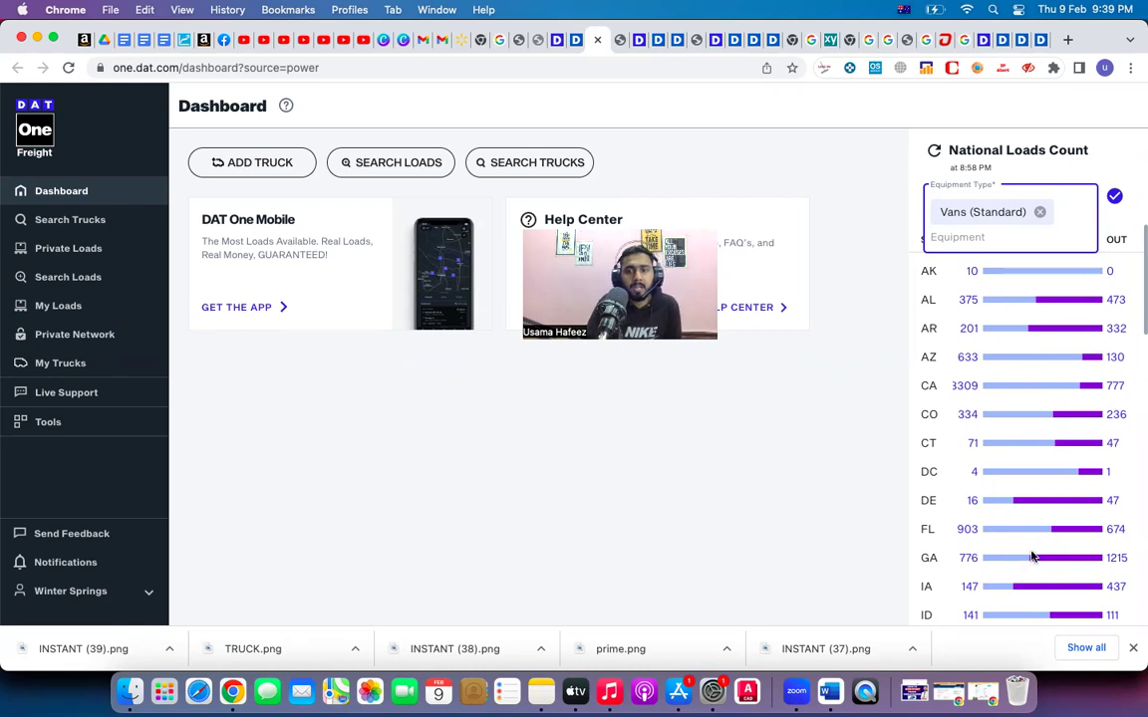
scroll(1034, 548, down, 3)
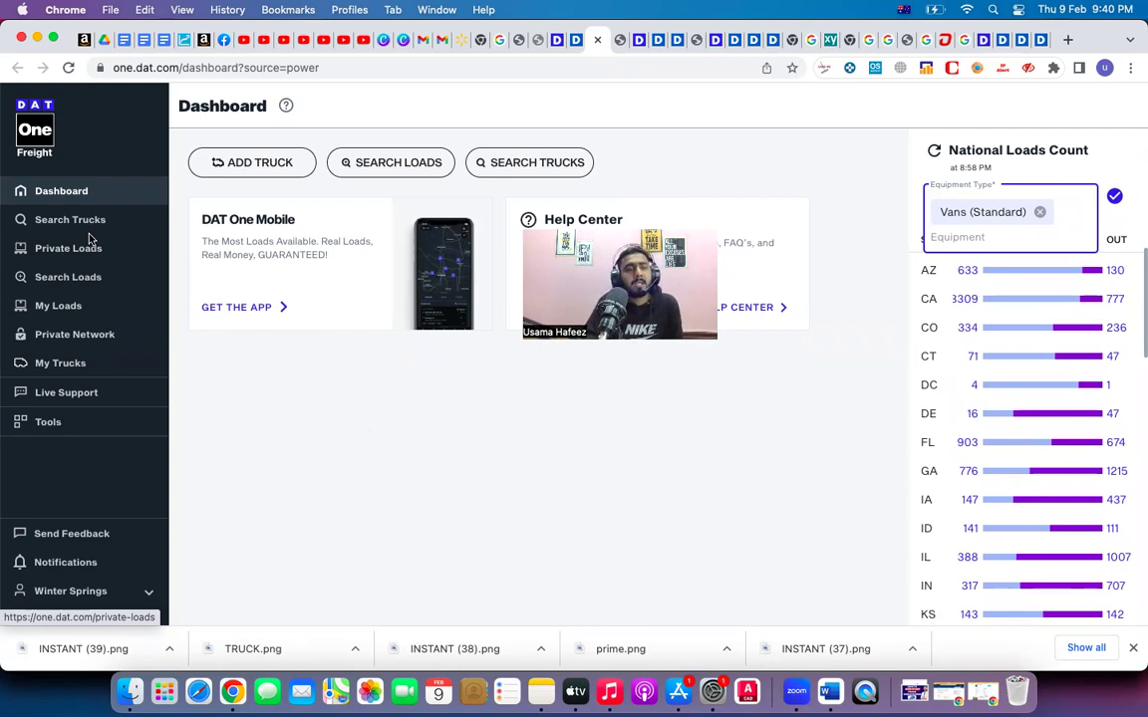
Go through the open DAT OnBoard, DAT iQ and DAT One pages to reach the DAT iQ Market Conditions page.
click(638, 40)
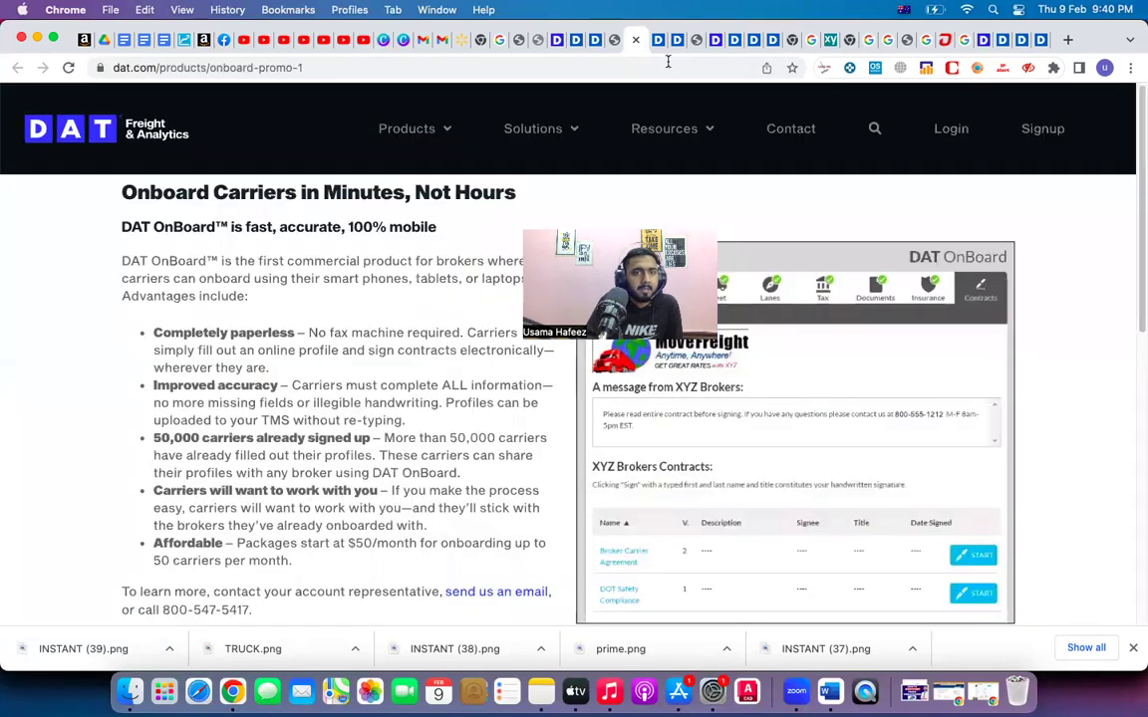
click(656, 39)
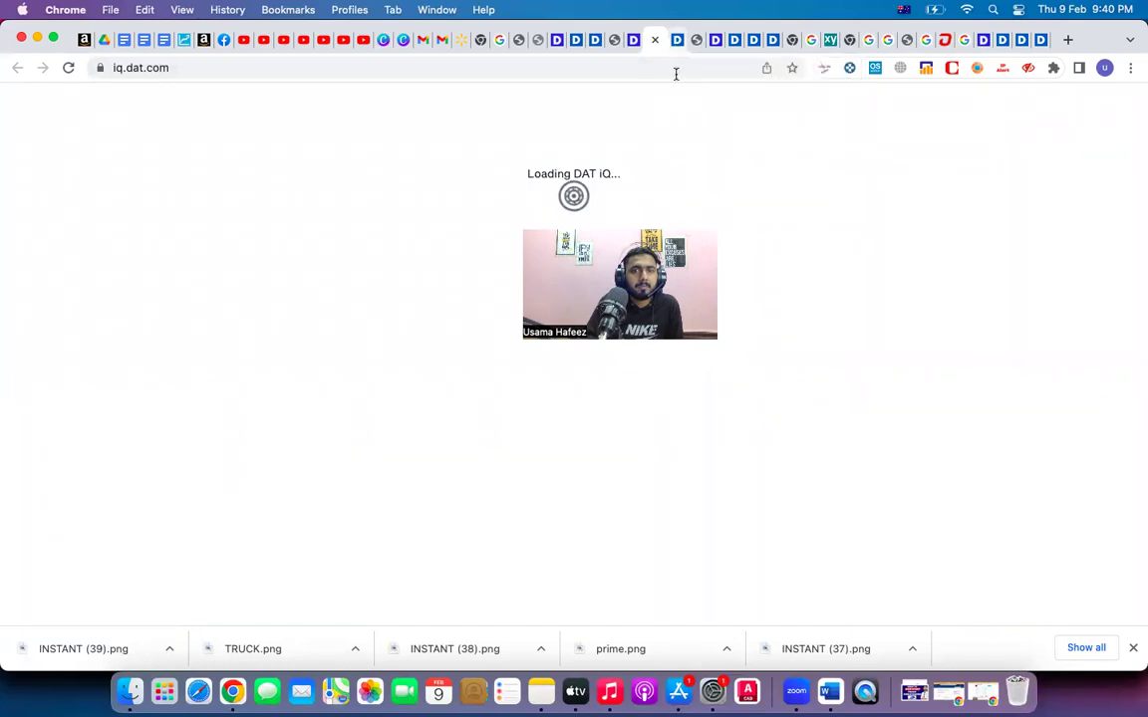
click(677, 40)
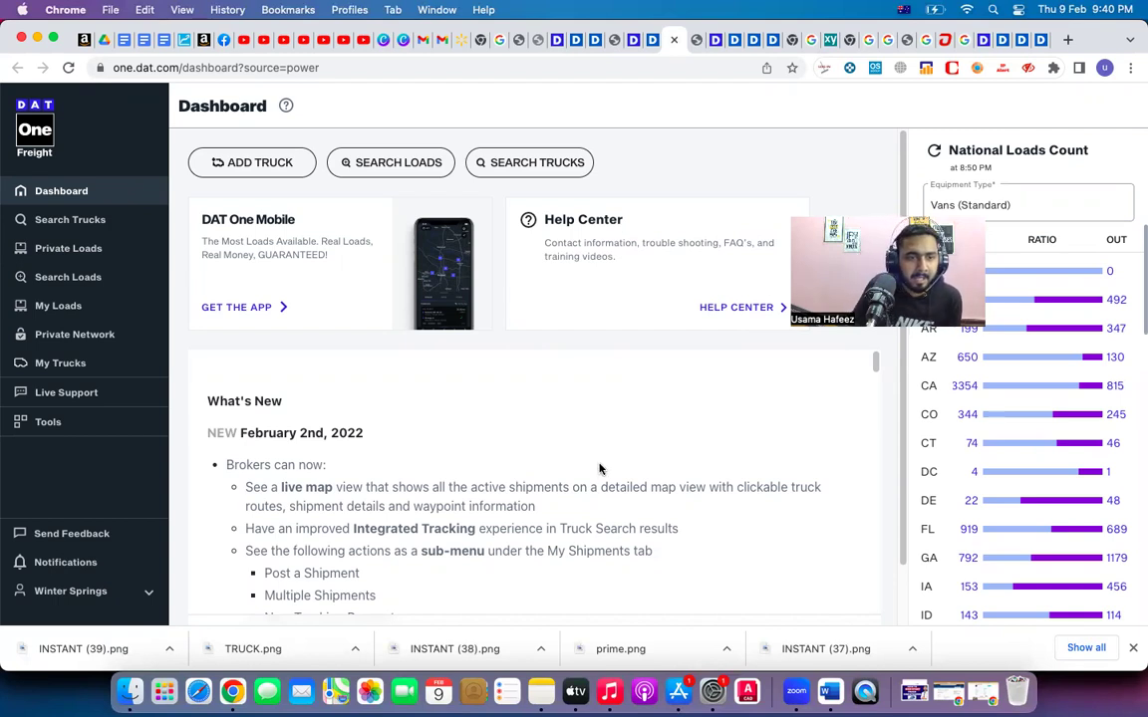
click(711, 45)
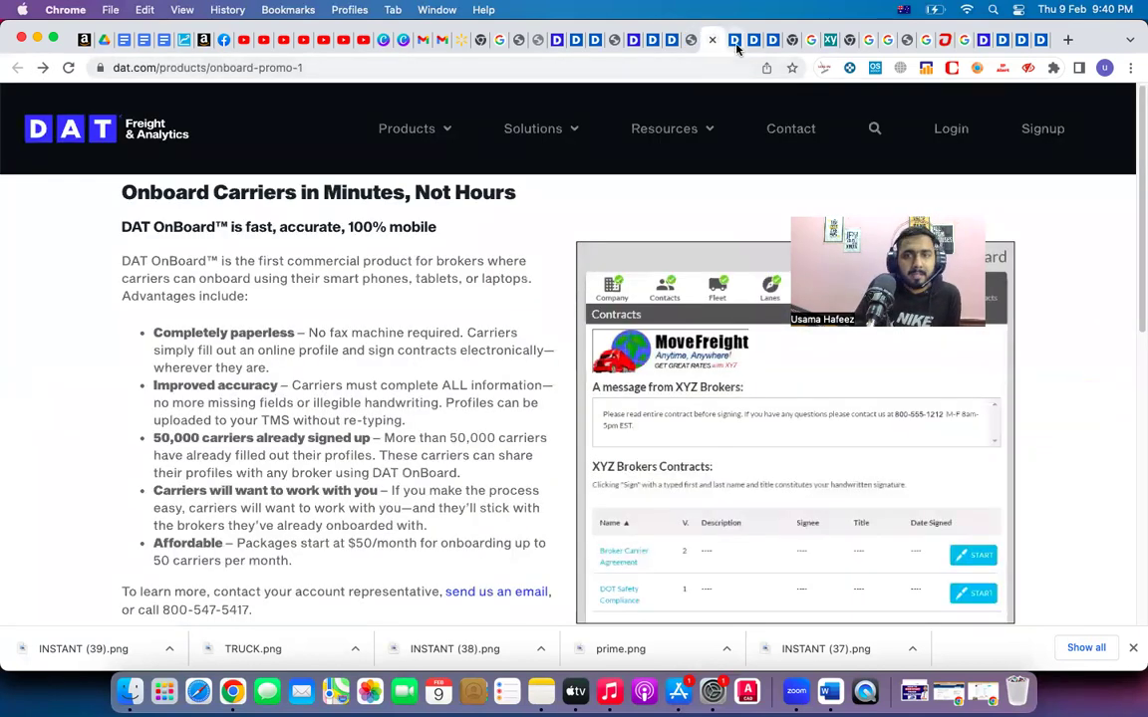
click(737, 45)
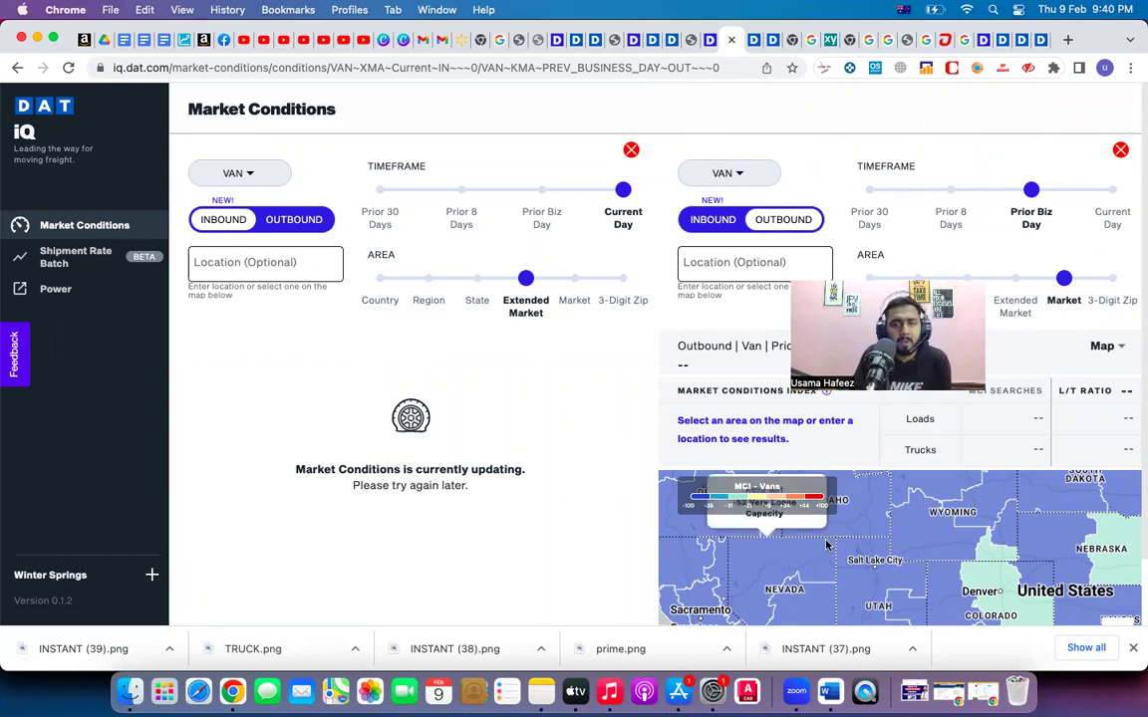
Explore the outbound market conditions map and check its equipment choices, keeping VAN selected.
scroll(827, 546, down, 5)
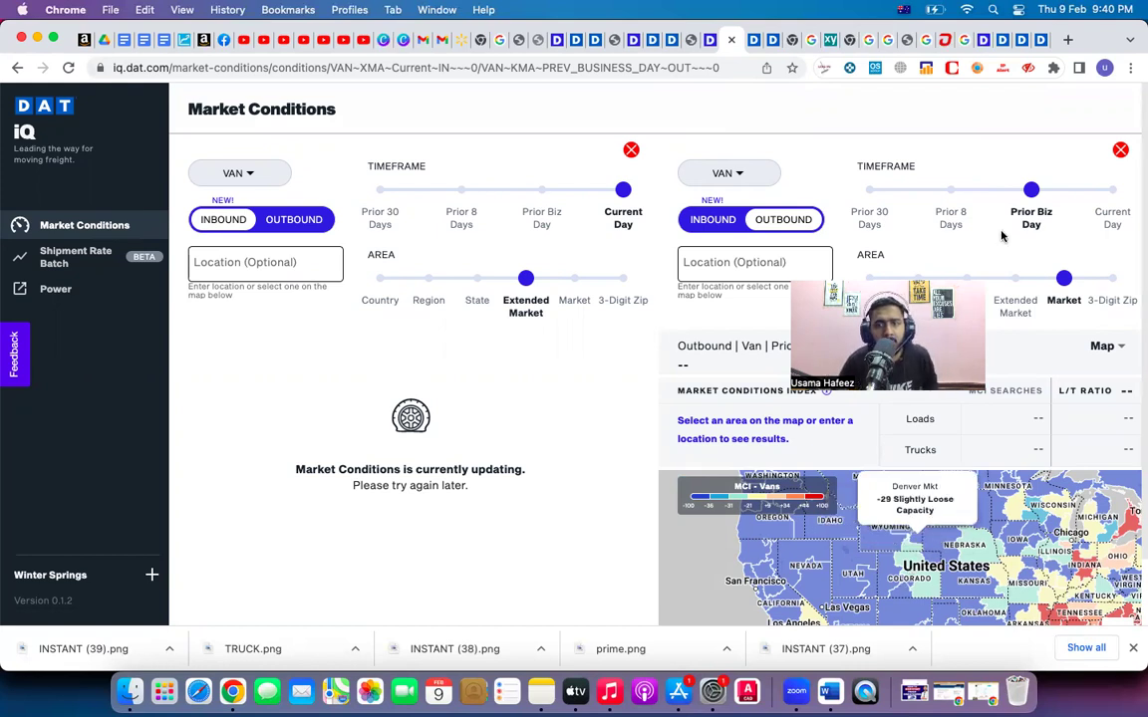
scroll(924, 571, up, 2)
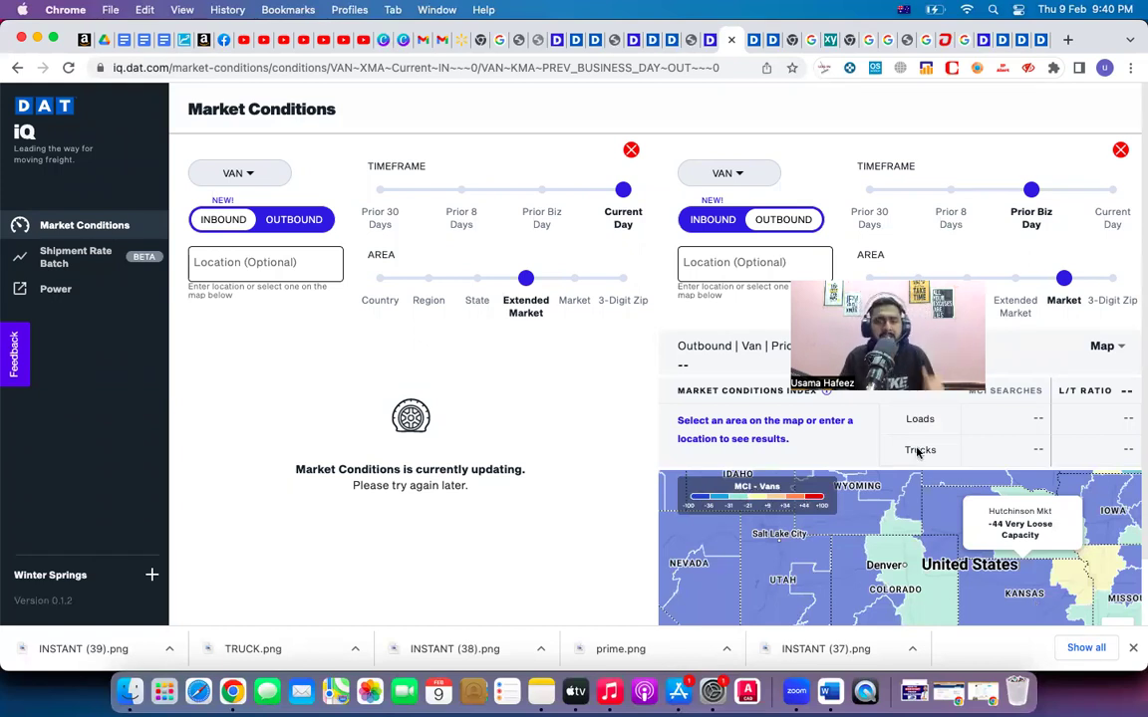
click(723, 179)
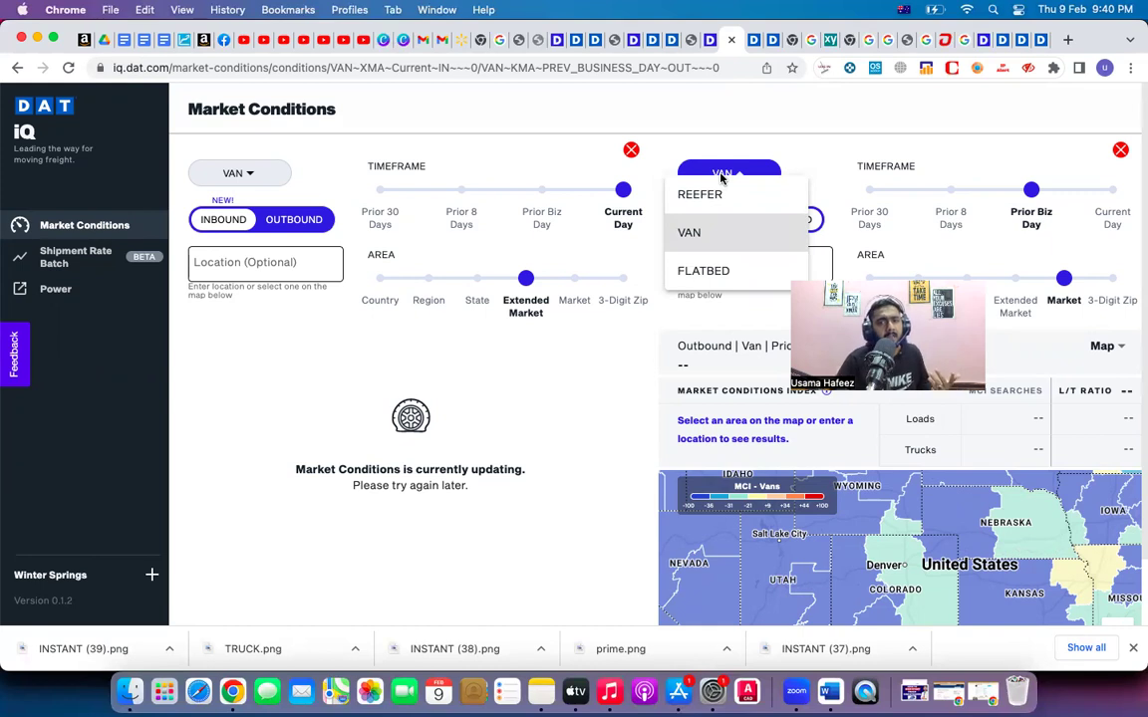
click(709, 233)
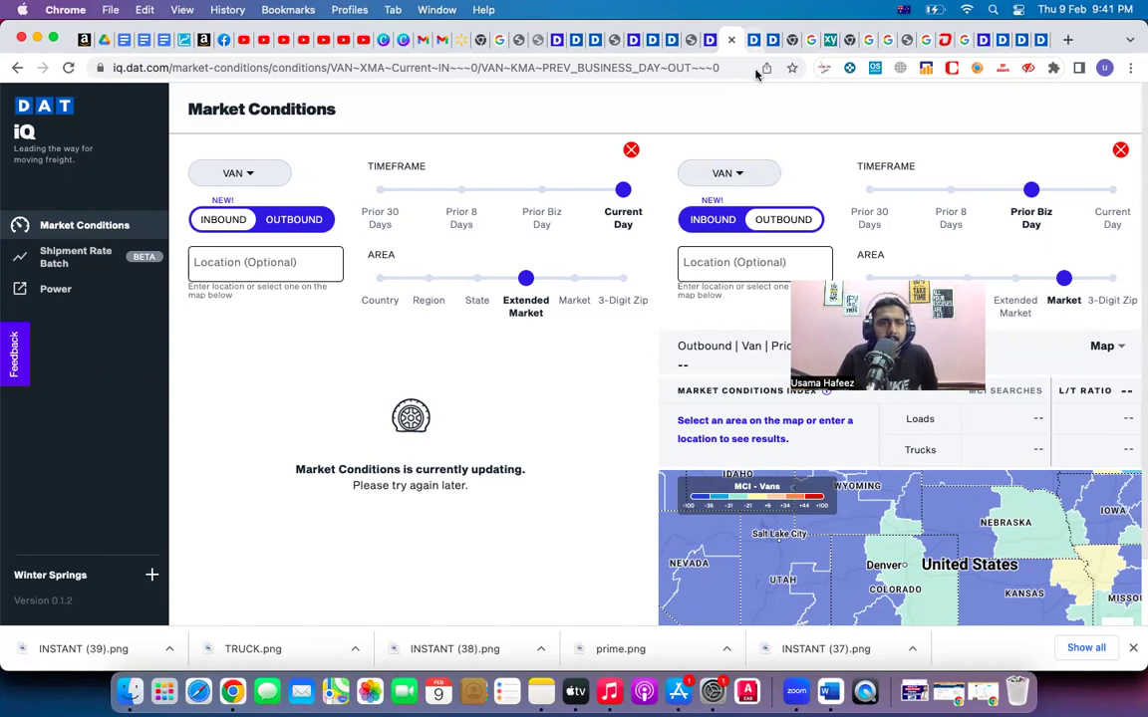
Switch to the open DAT One truck search from Normandie, NJ to Riverside, CA and check the origin suggestions.
key(ctrl+Tab)
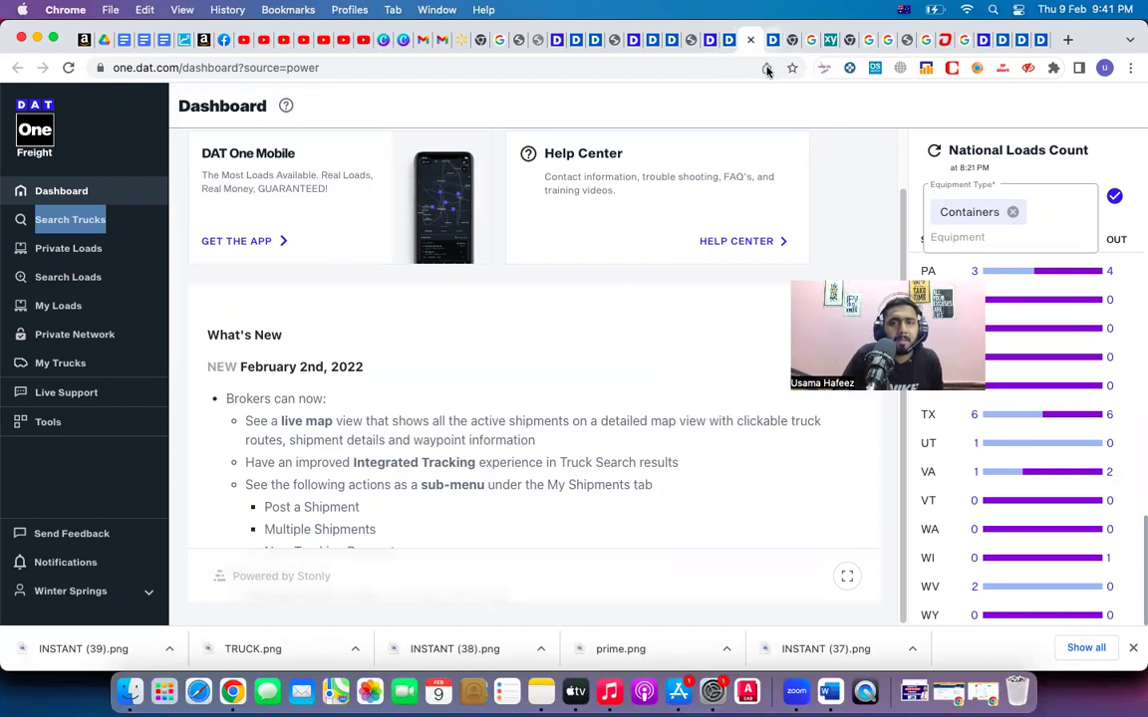
key(ctrl+Tab)
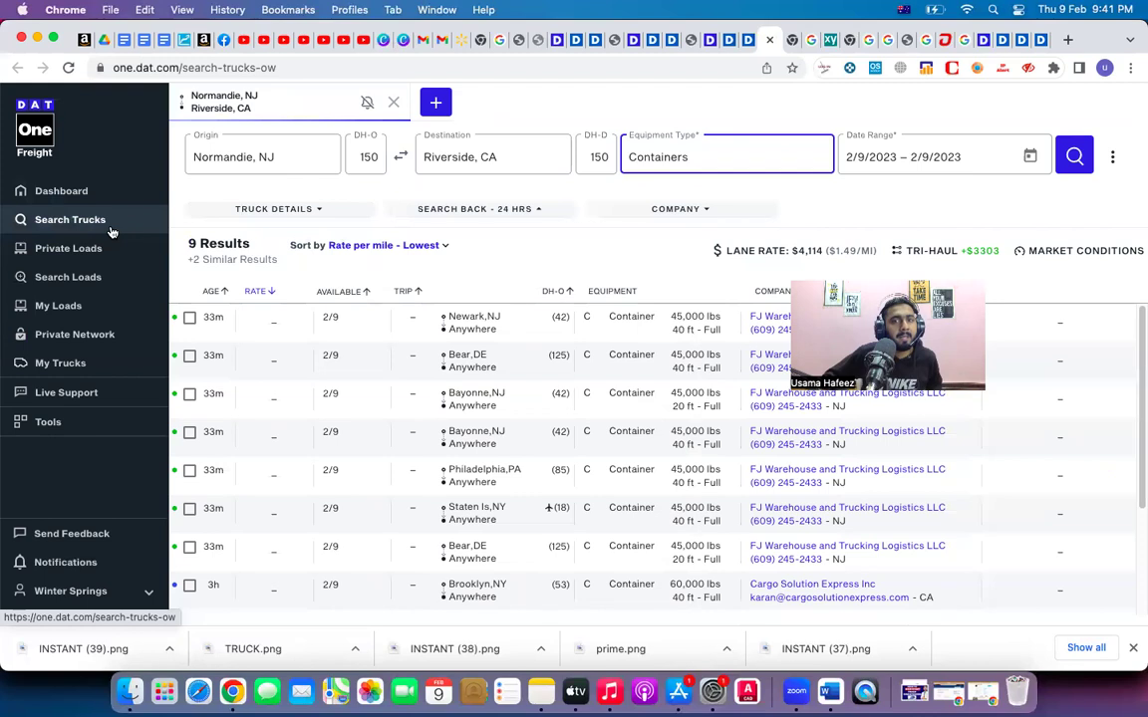
click(282, 154)
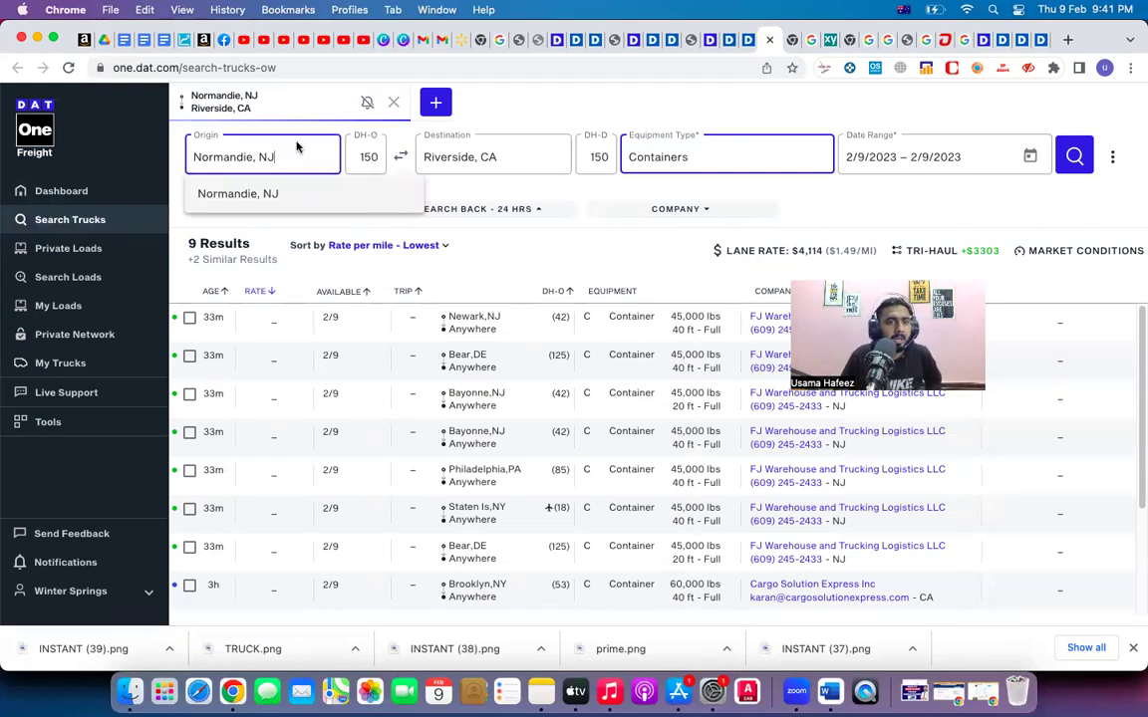
click(313, 134)
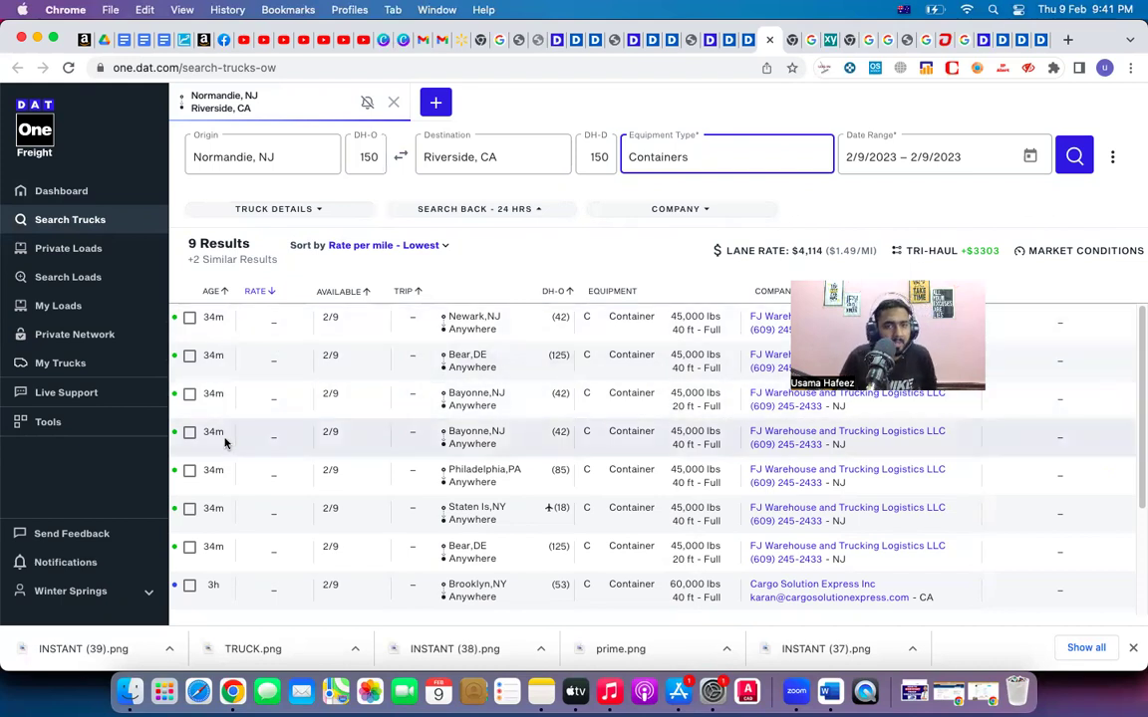
Add Tankers to the equipment types of the truck search alongside Containers.
click(697, 159)
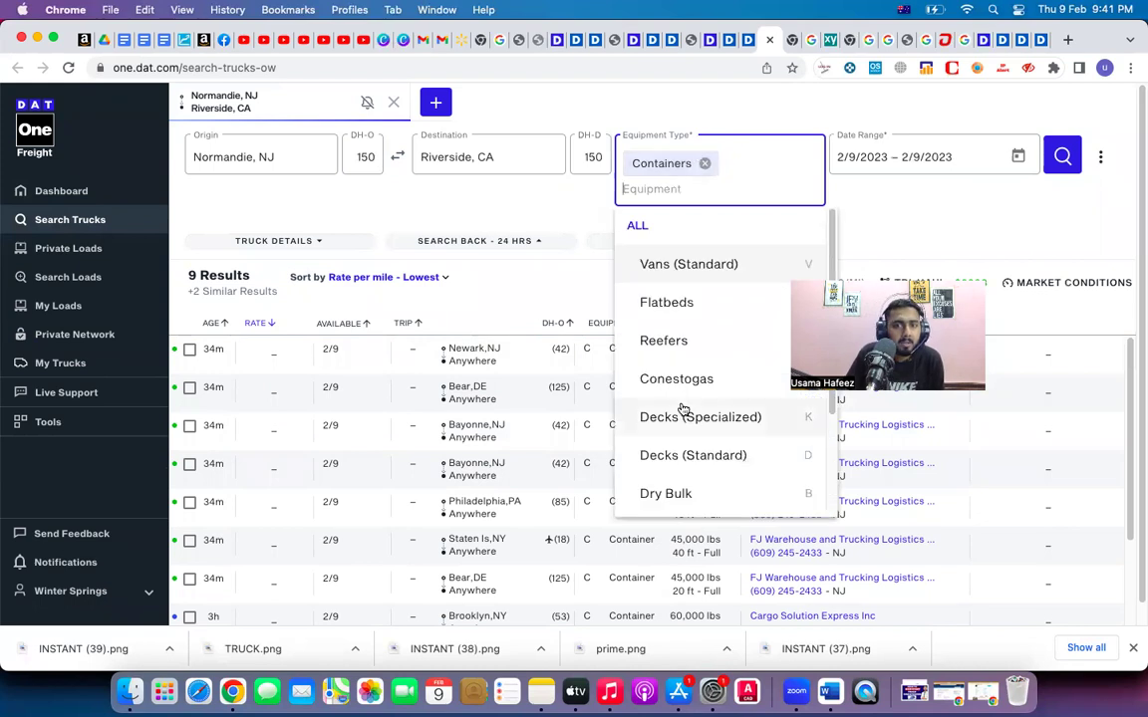
scroll(685, 412, down, 3)
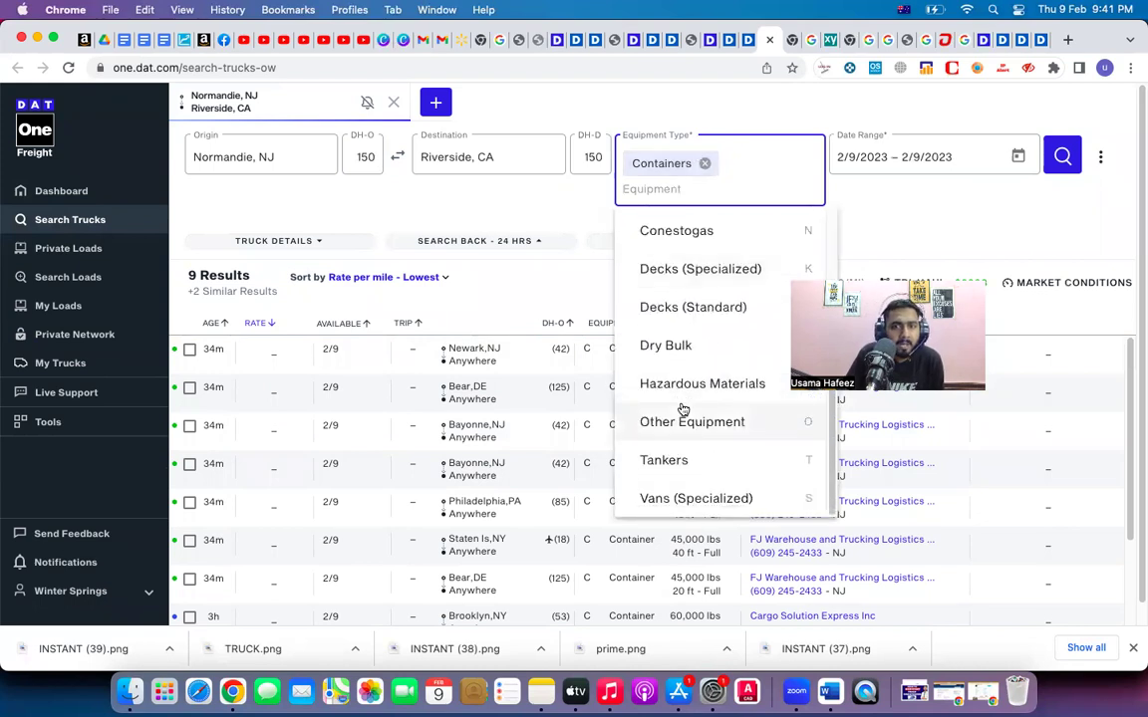
click(687, 461)
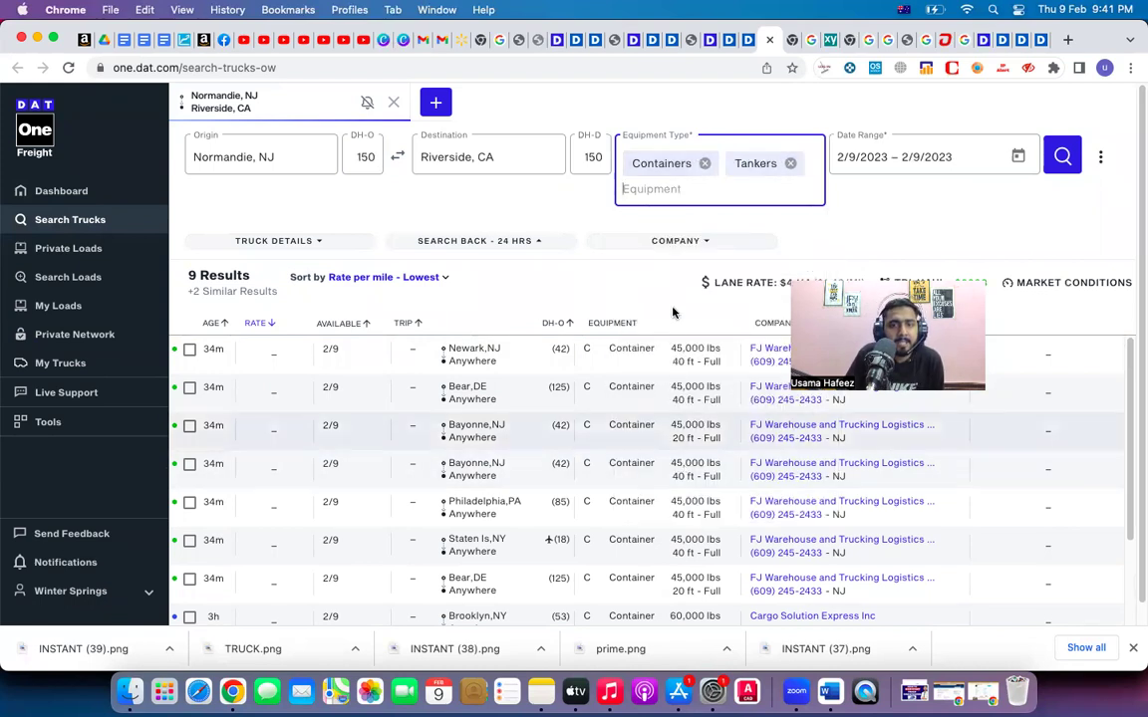
Add Vans (Standard) to the equipment types of the Normandie, NJ to Riverside, CA truck search and run the search.
click(716, 193)
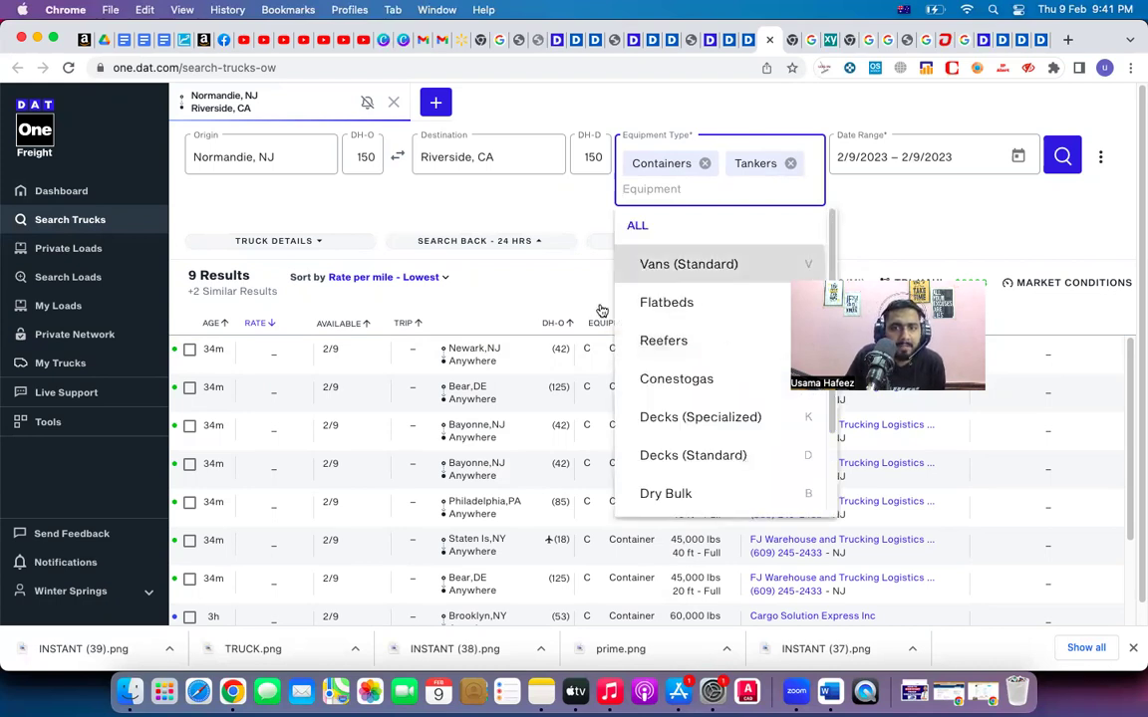
key(Return)
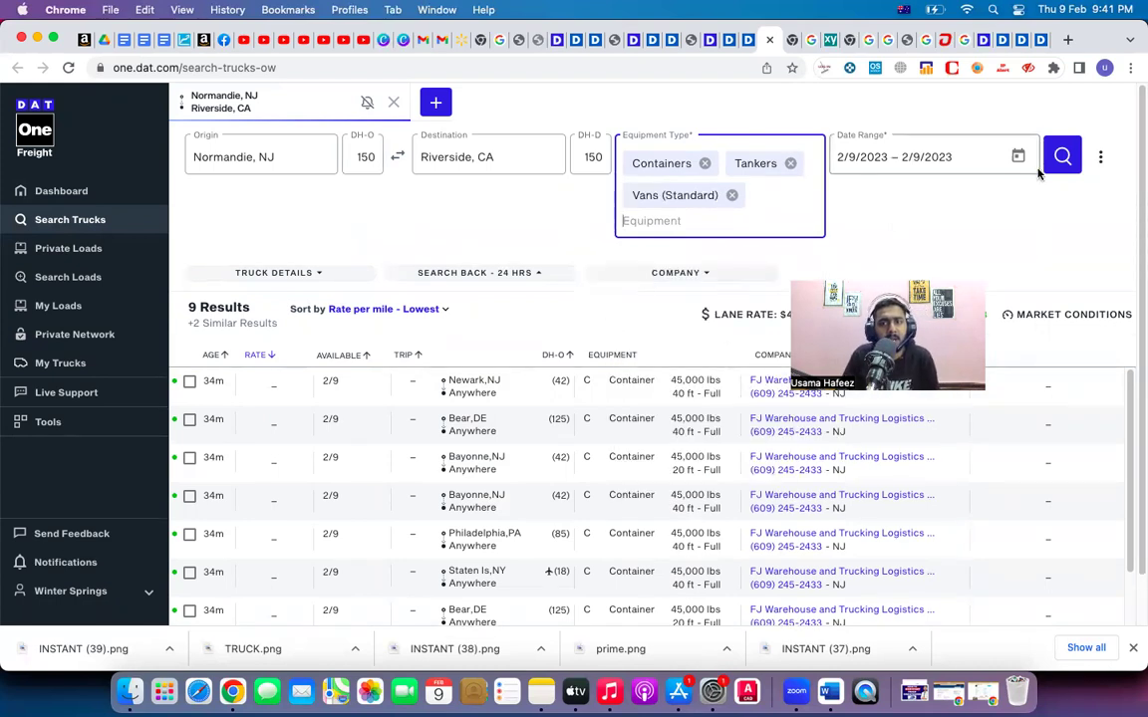
click(1043, 256)
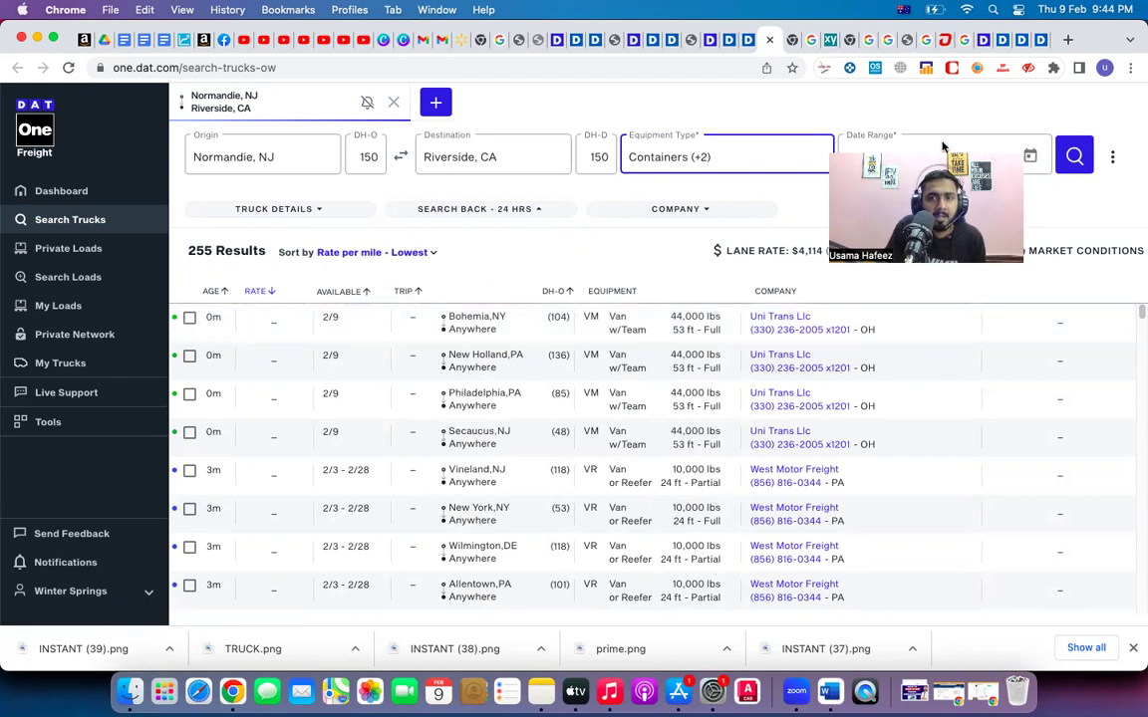
drag(942, 147, 943, 353)
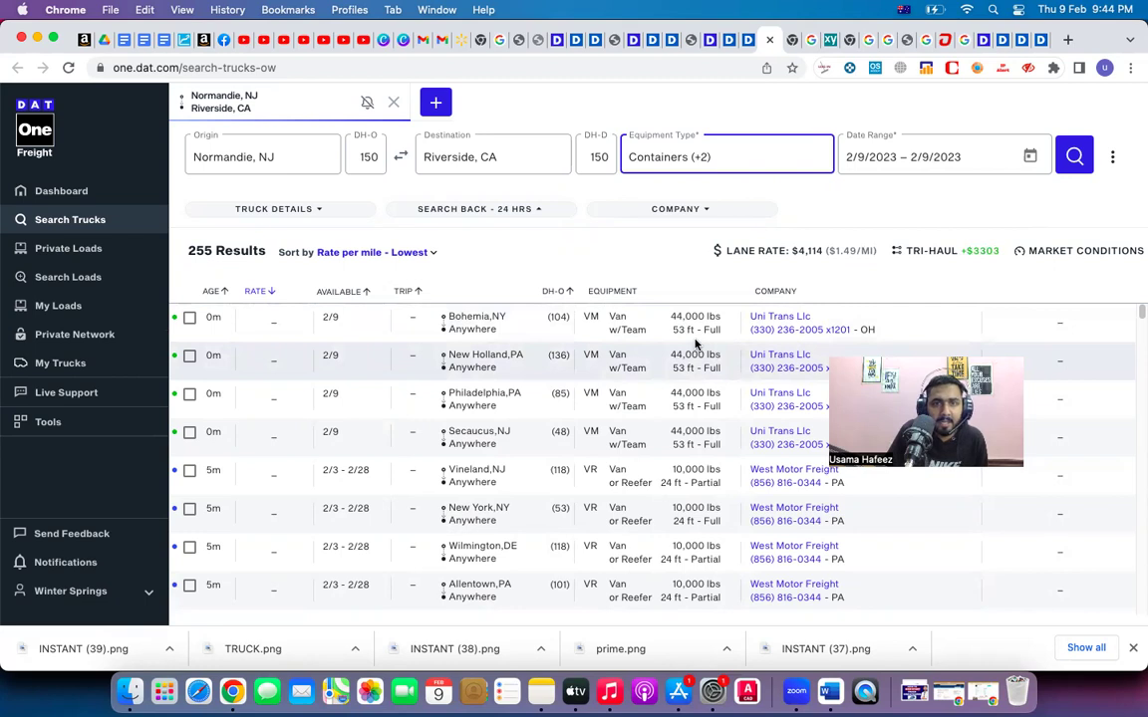
Review the Truck Details, Search Back and Company filter options, and look through the list of matching trucks.
click(274, 209)
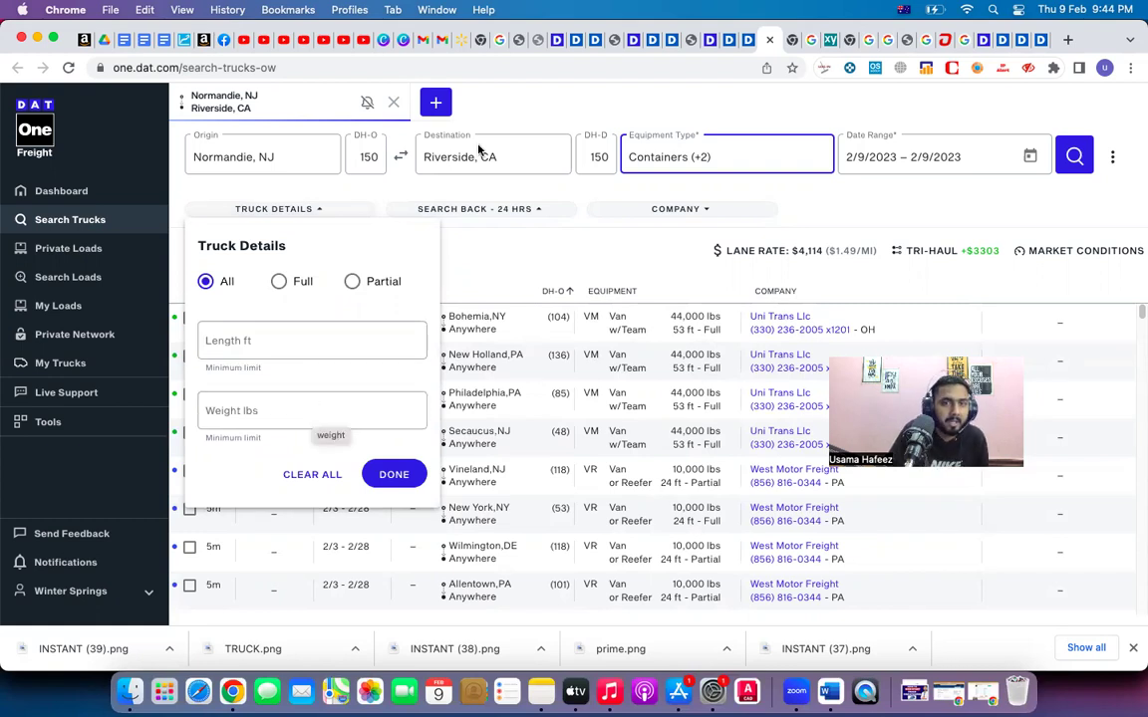
click(507, 212)
click(520, 211)
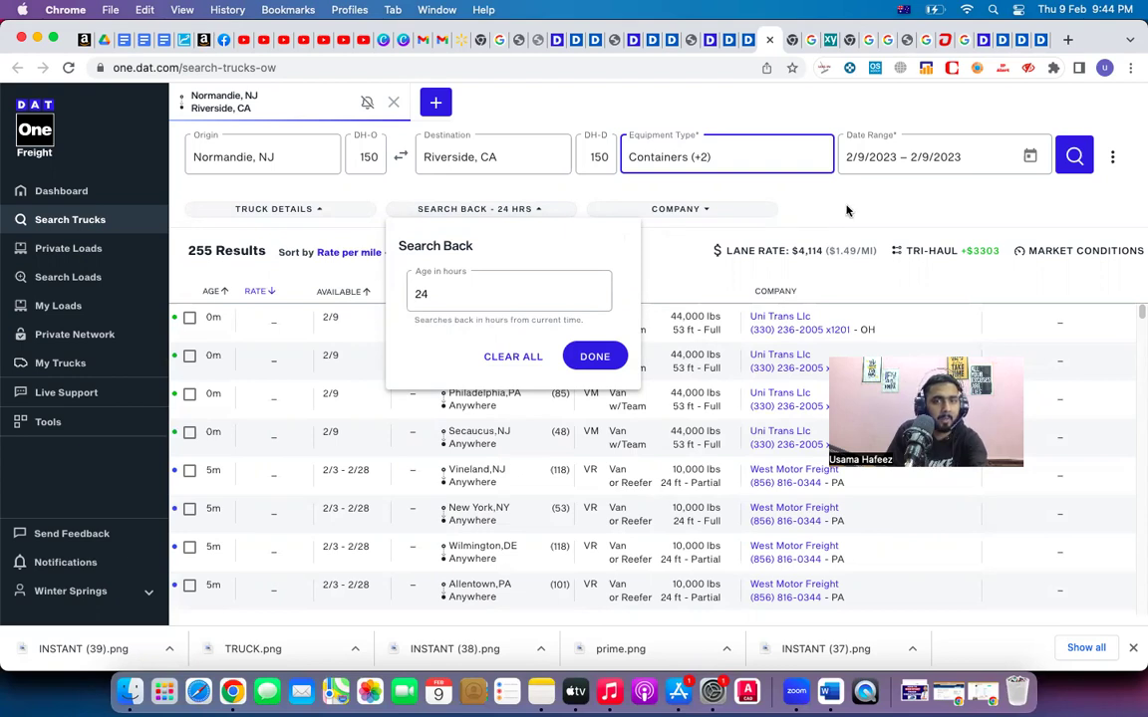
click(718, 225)
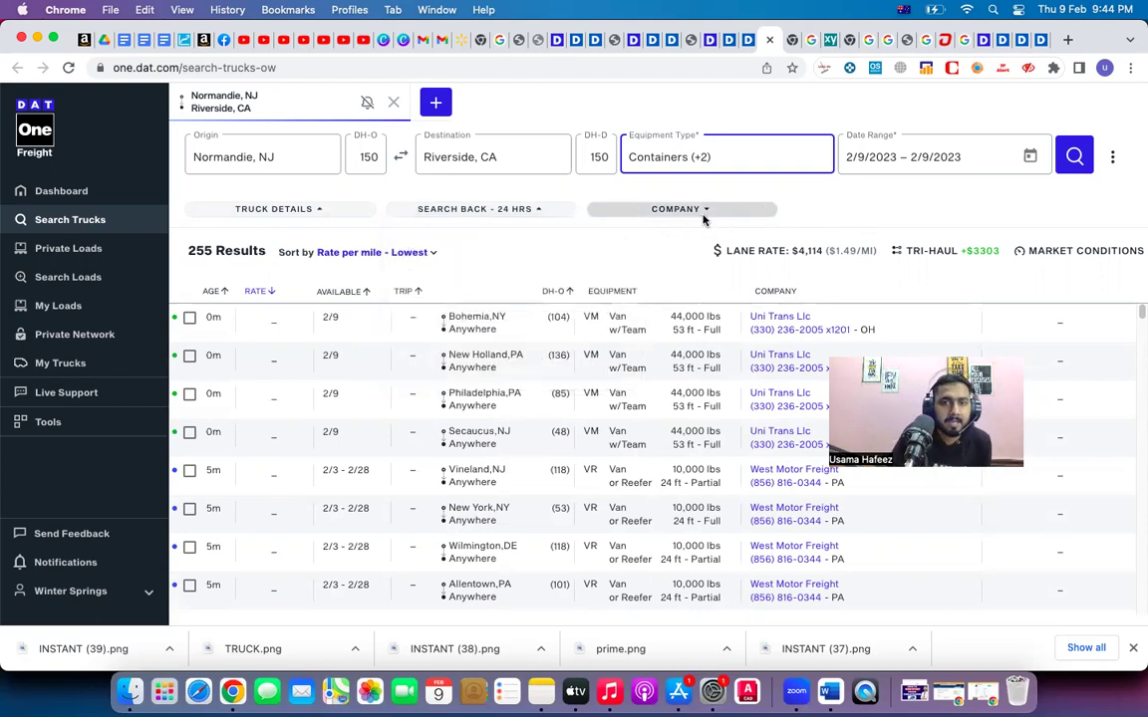
click(705, 215)
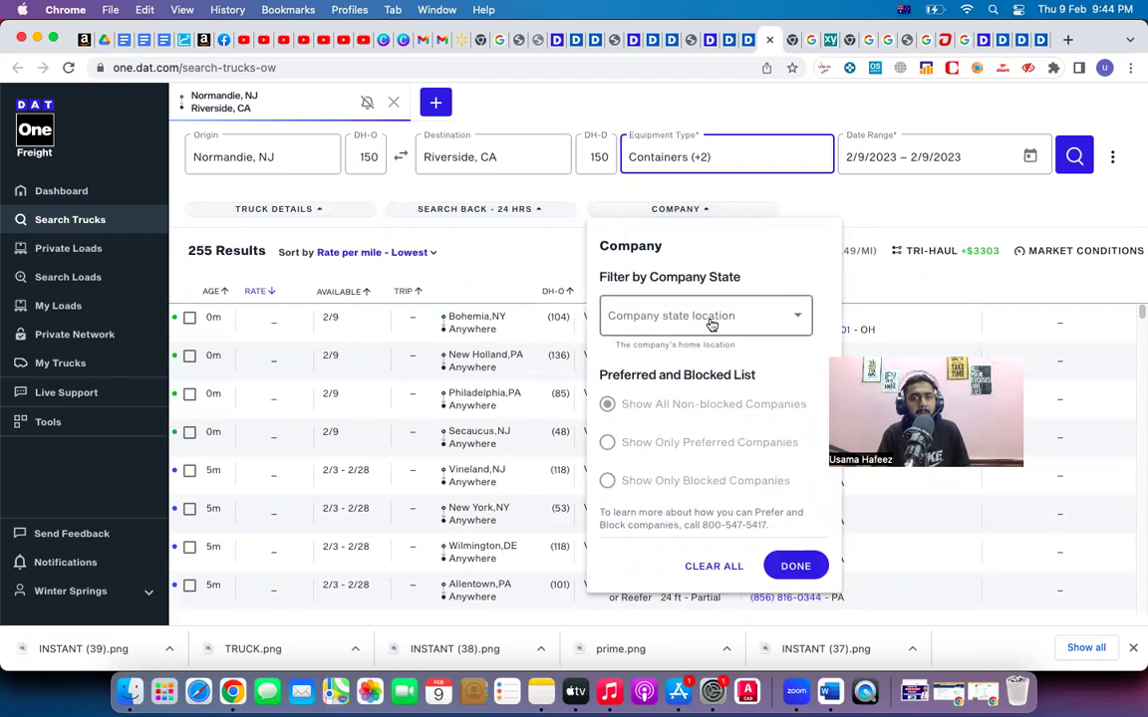
click(876, 206)
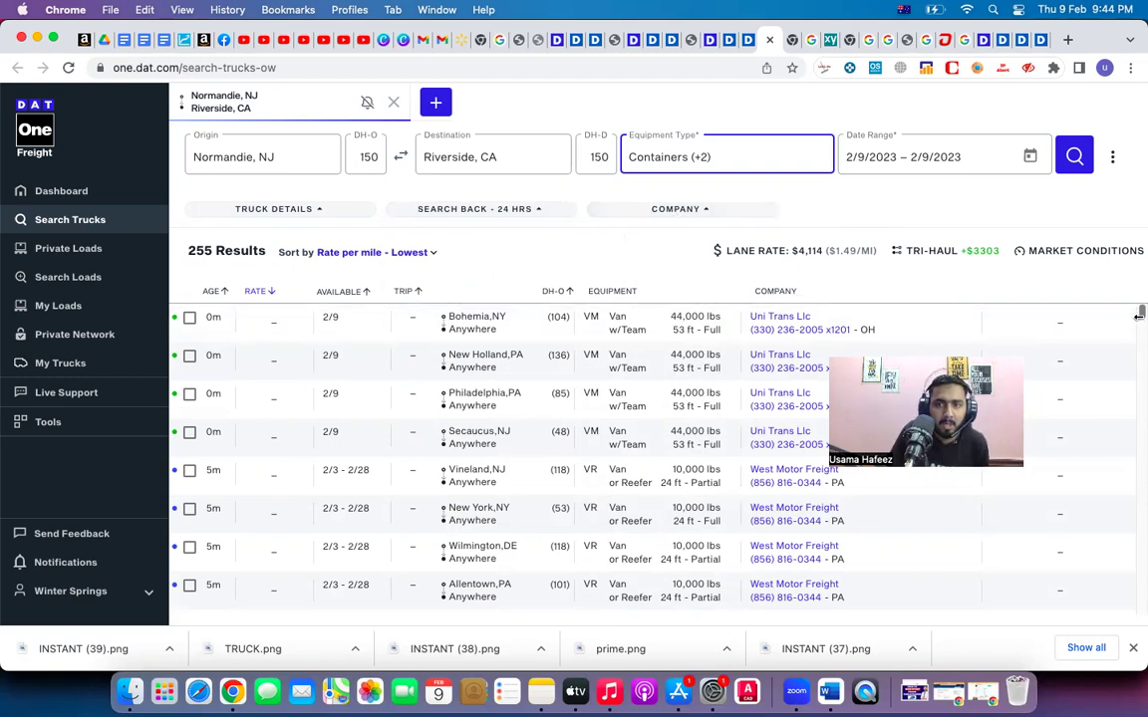
drag(1139, 323, 1139, 349)
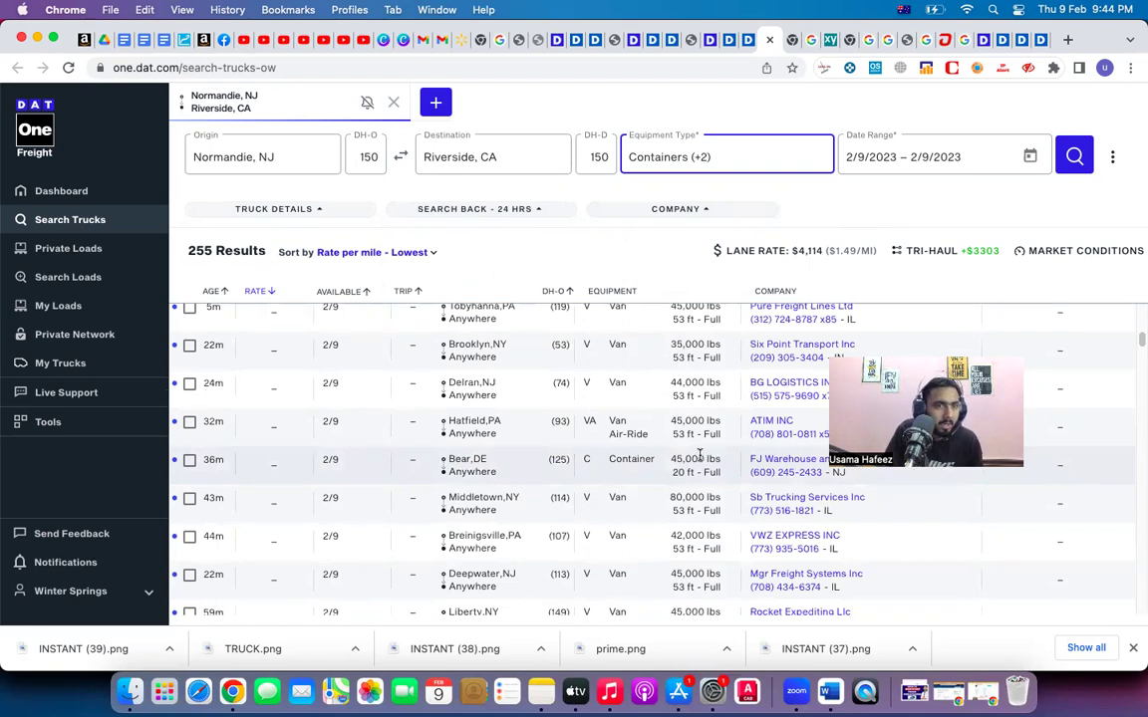
Open a new load search and check the geography format hints for its origin and destination.
click(78, 282)
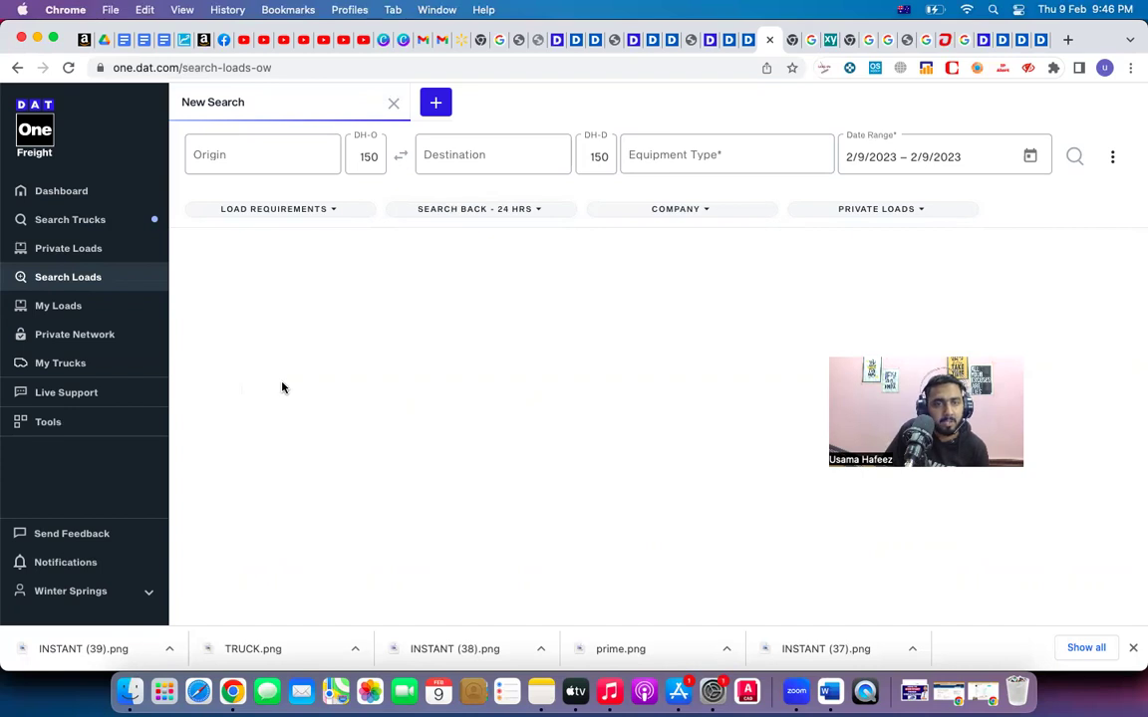
click(252, 167)
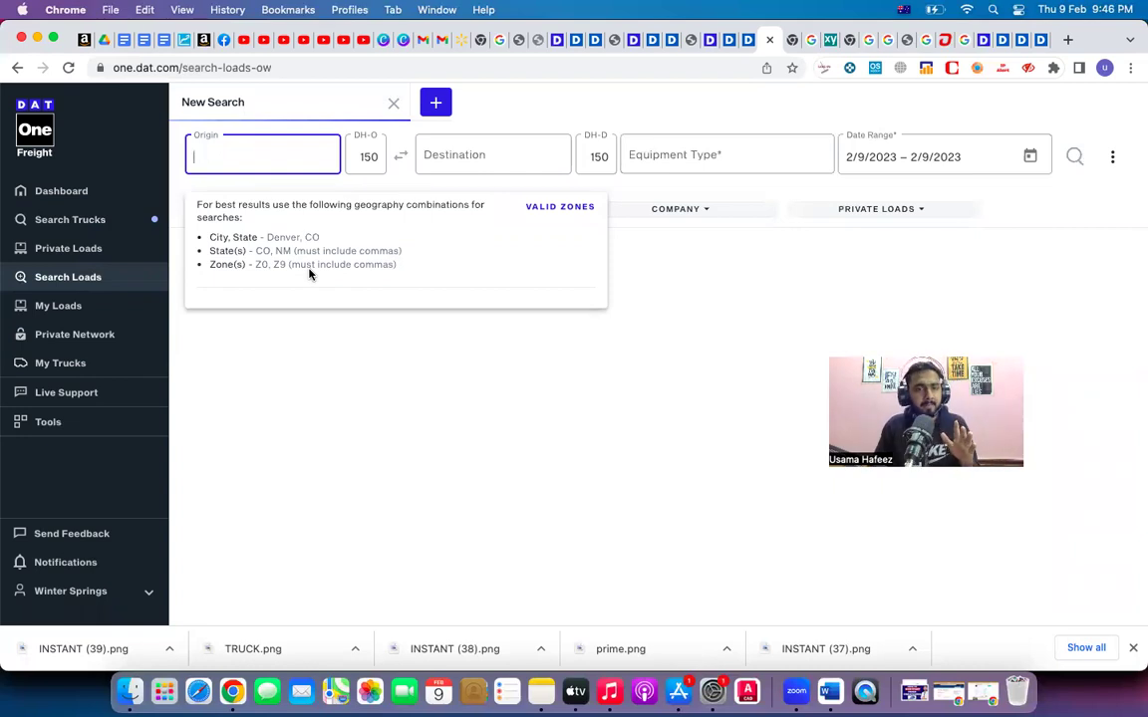
click(308, 382)
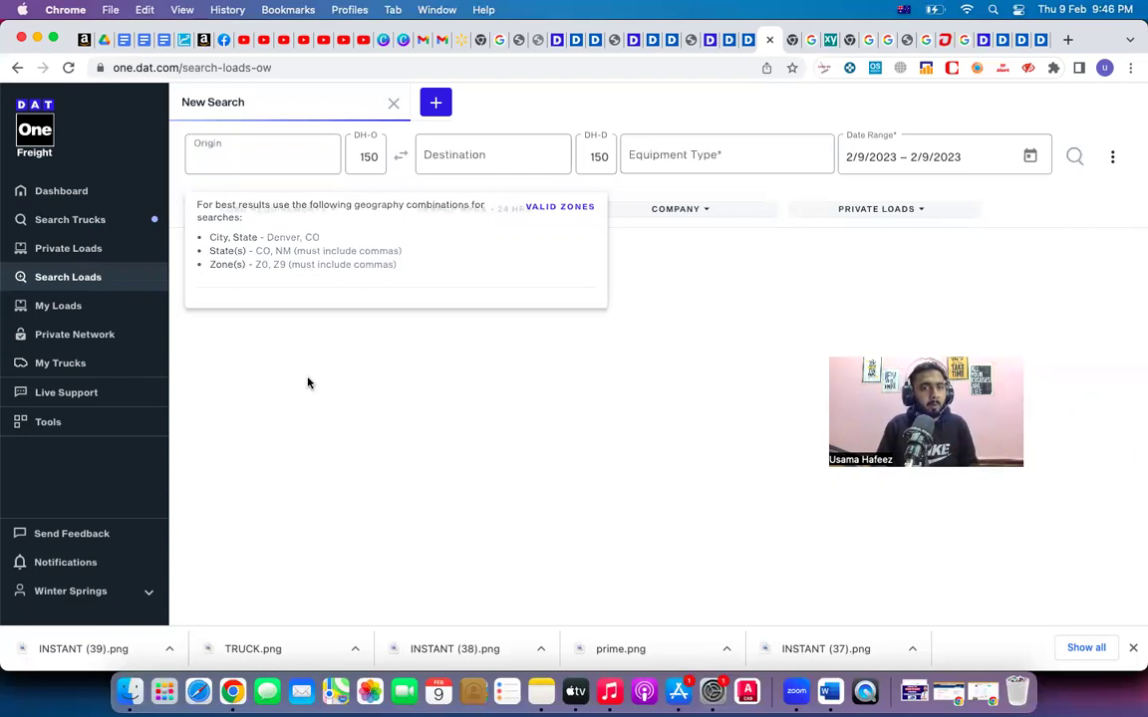
click(436, 155)
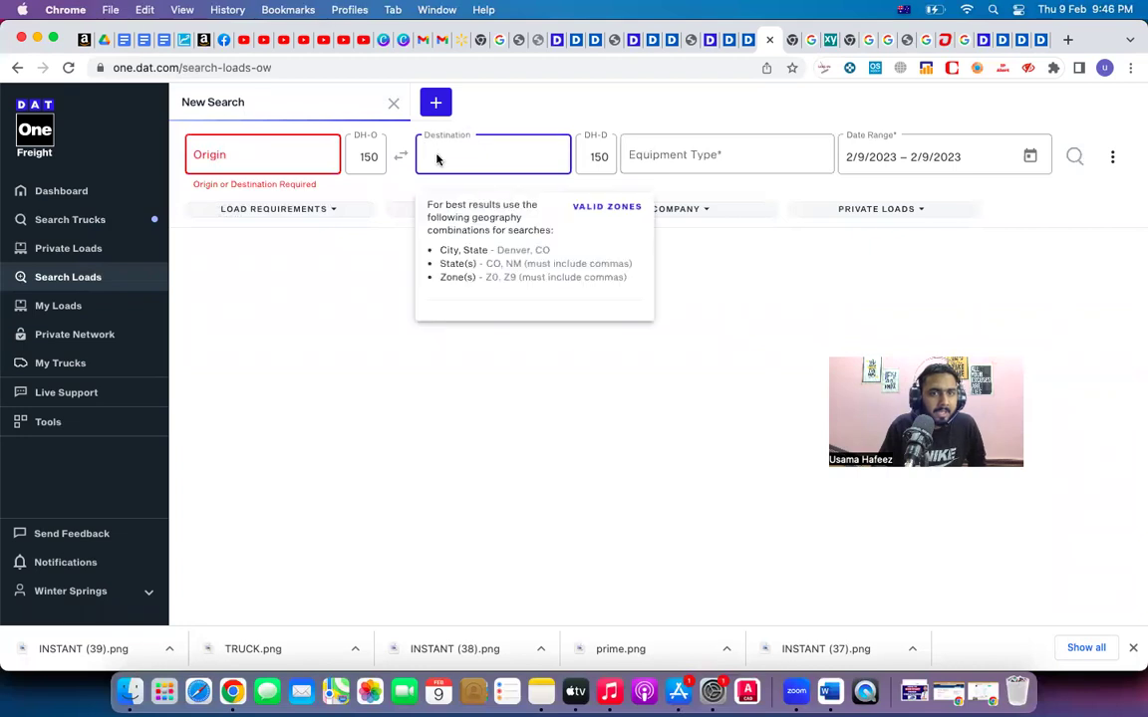
Copy the city Paso Robles from the open fakexy.com address generator and set Paso Robles, CA as the load search origin.
click(228, 157)
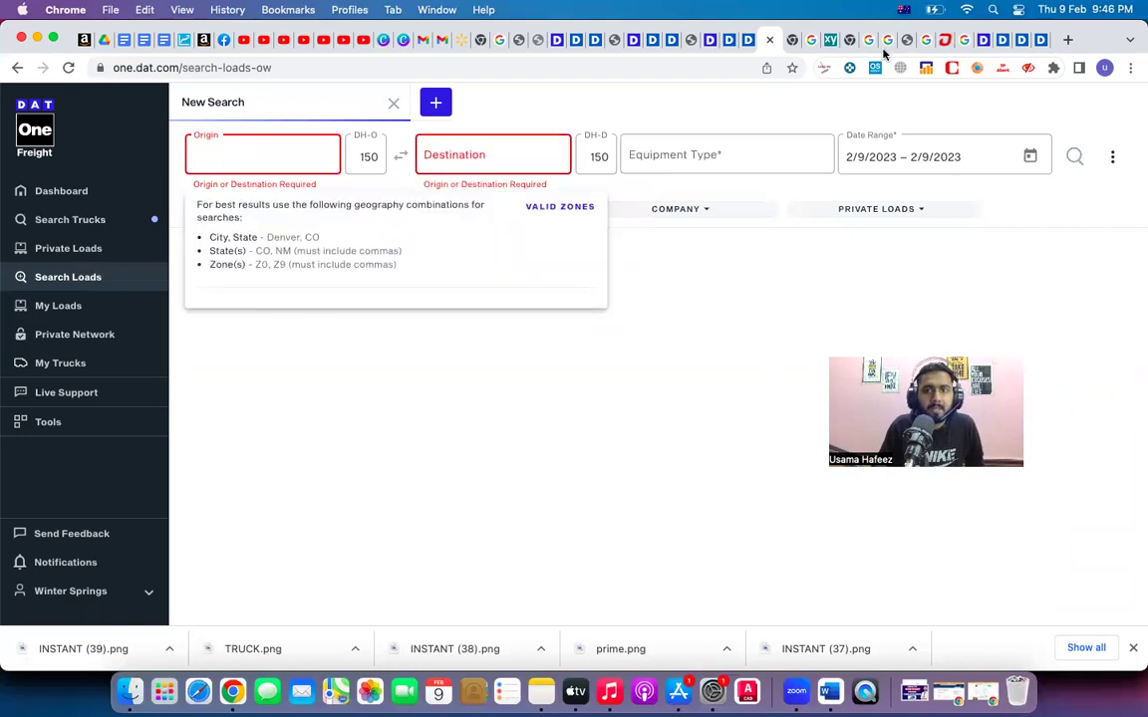
key(ctrl+Tab)
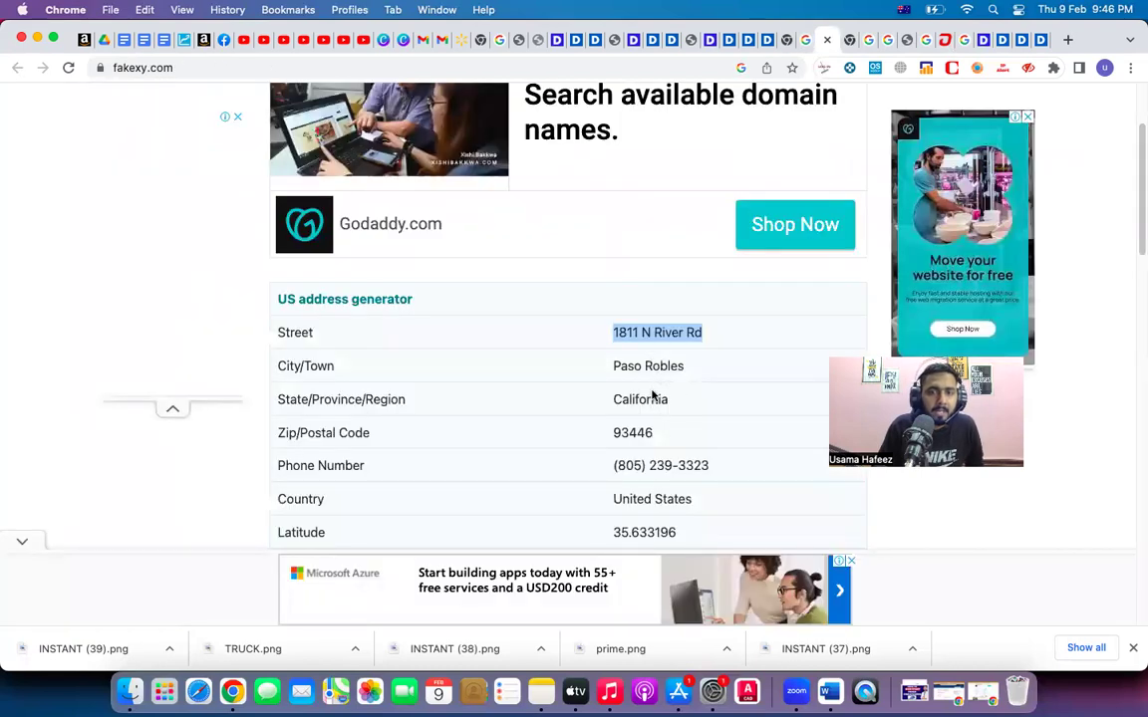
triple_click(649, 368)
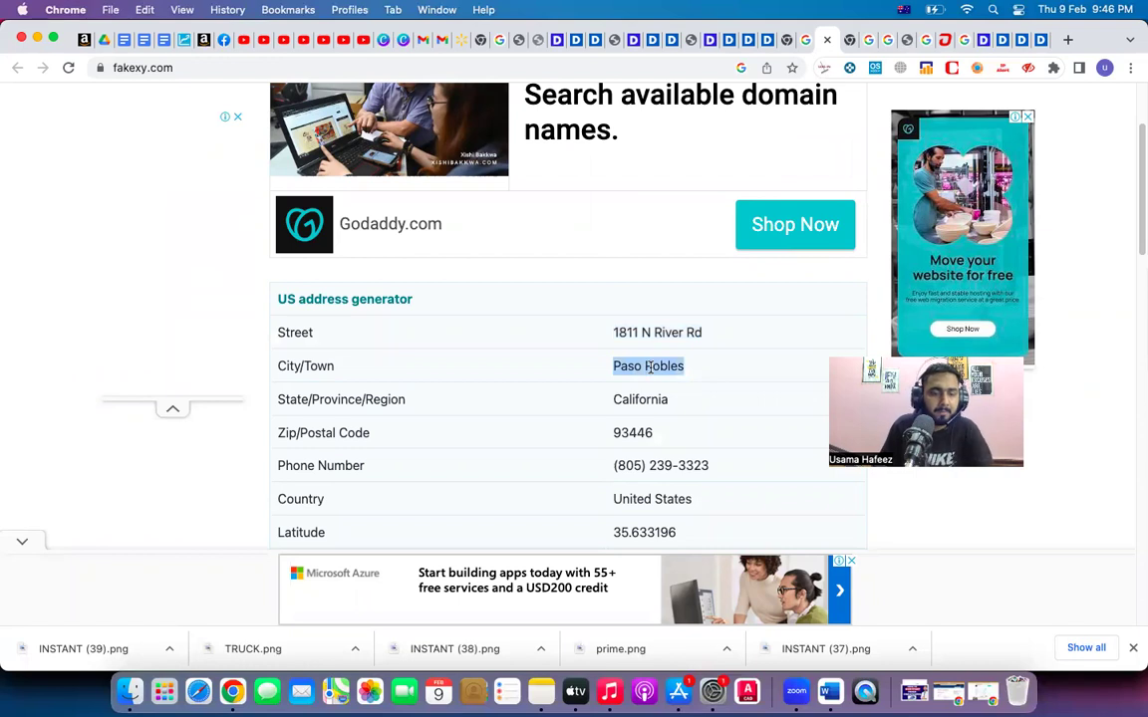
key(super+c)
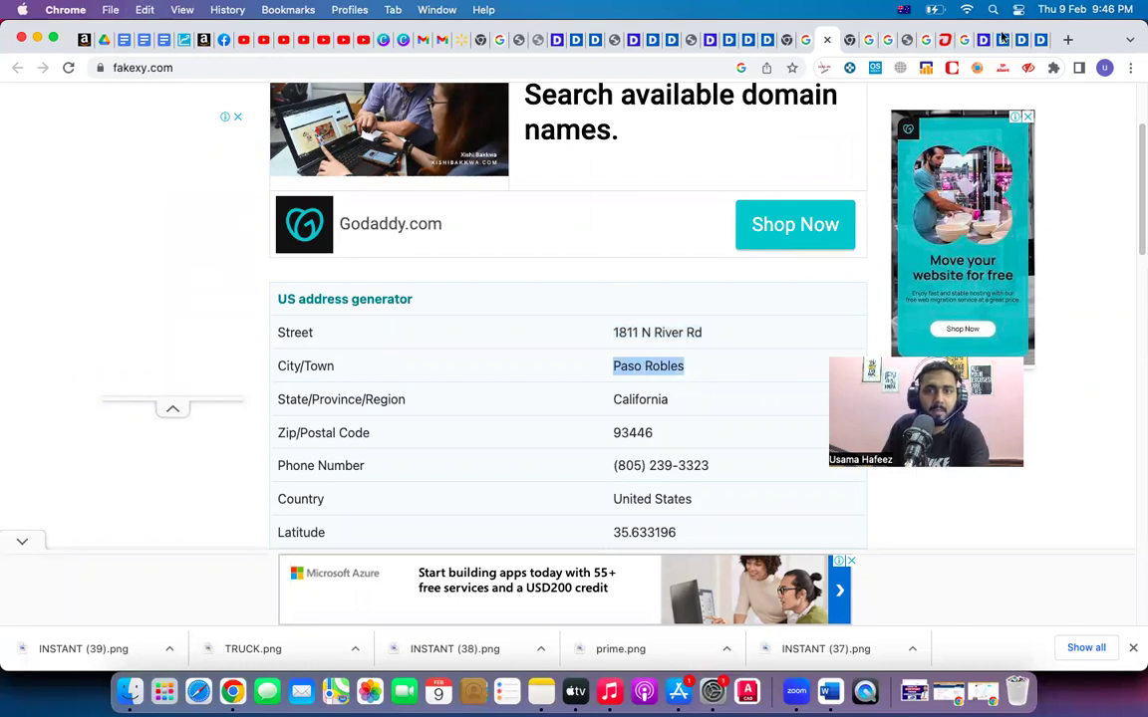
click(767, 41)
key(super+v)
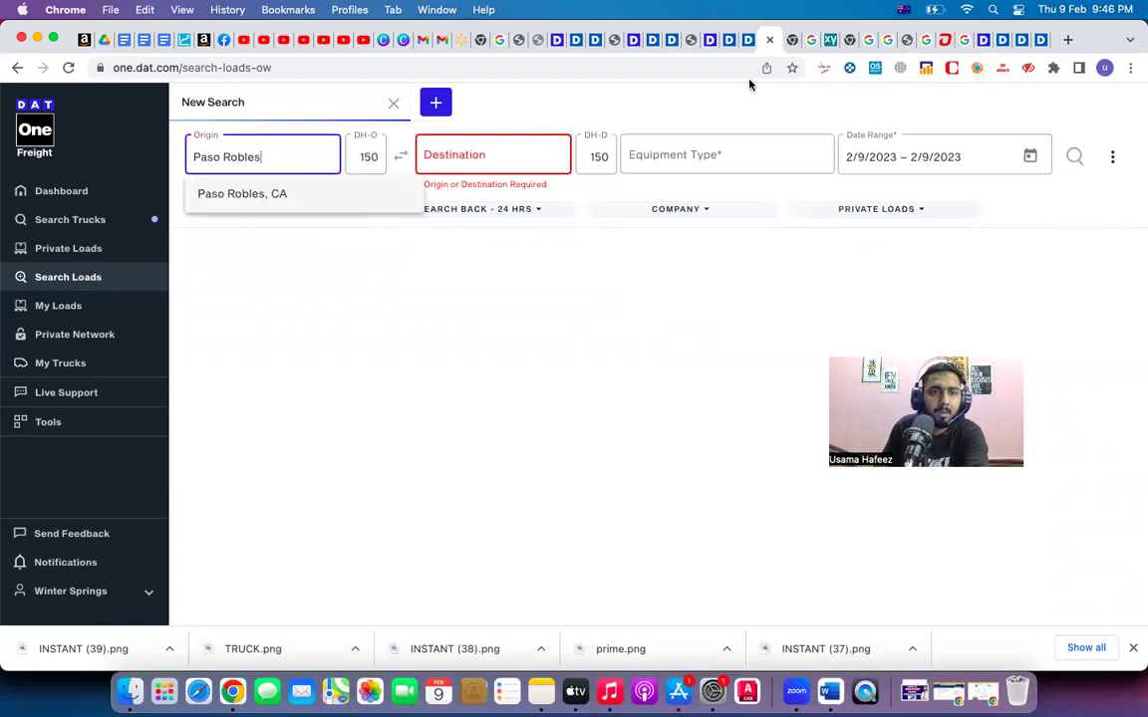
click(331, 203)
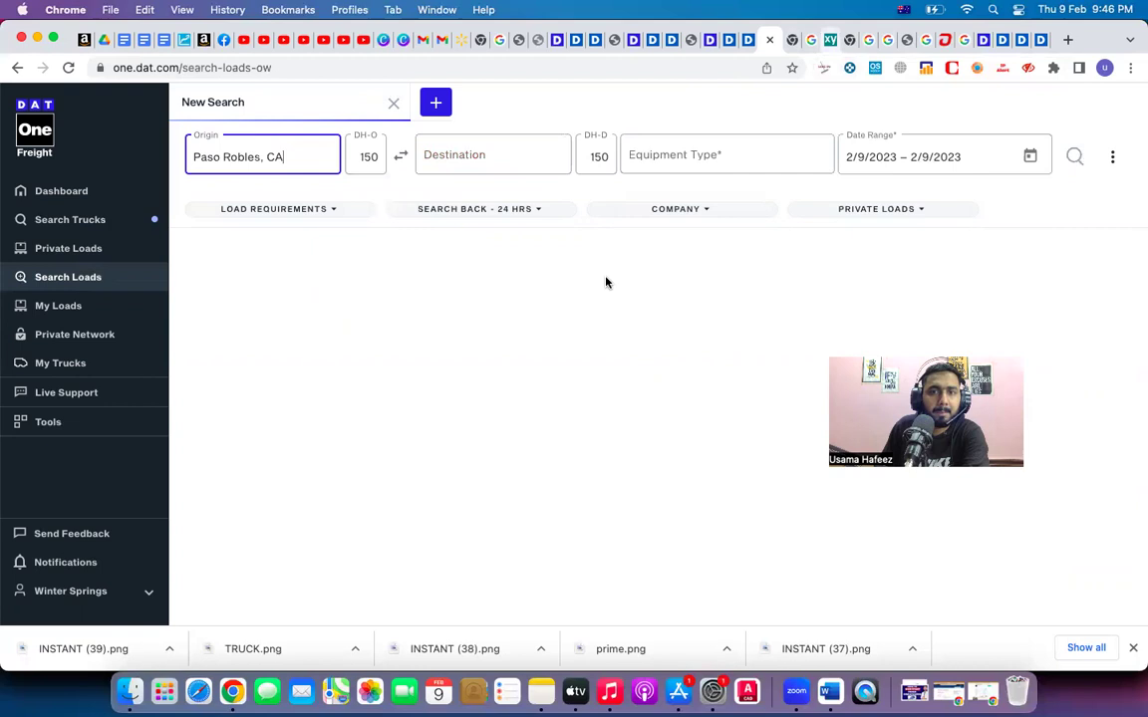
Set the destination of the load search to Miami, FL.
key(ctrl+Tab)
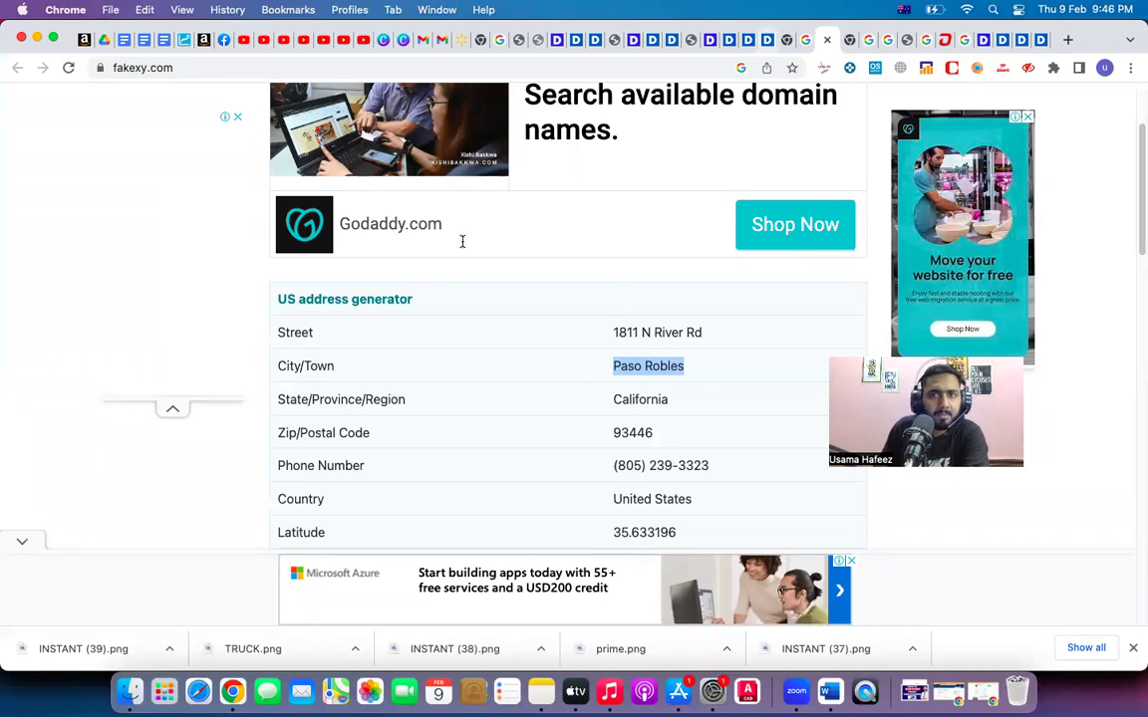
key(ctrl+shift+Tab)
key(ctrl+shift+Tab)
click(499, 156)
text(MI)
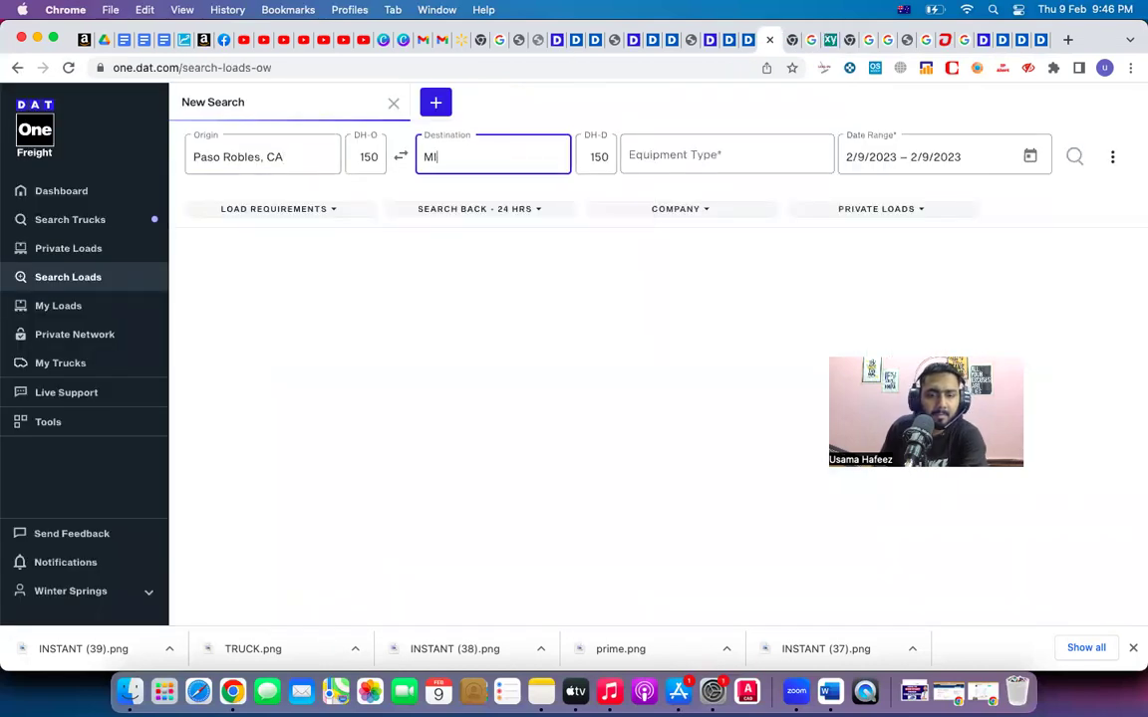
text(AMI)
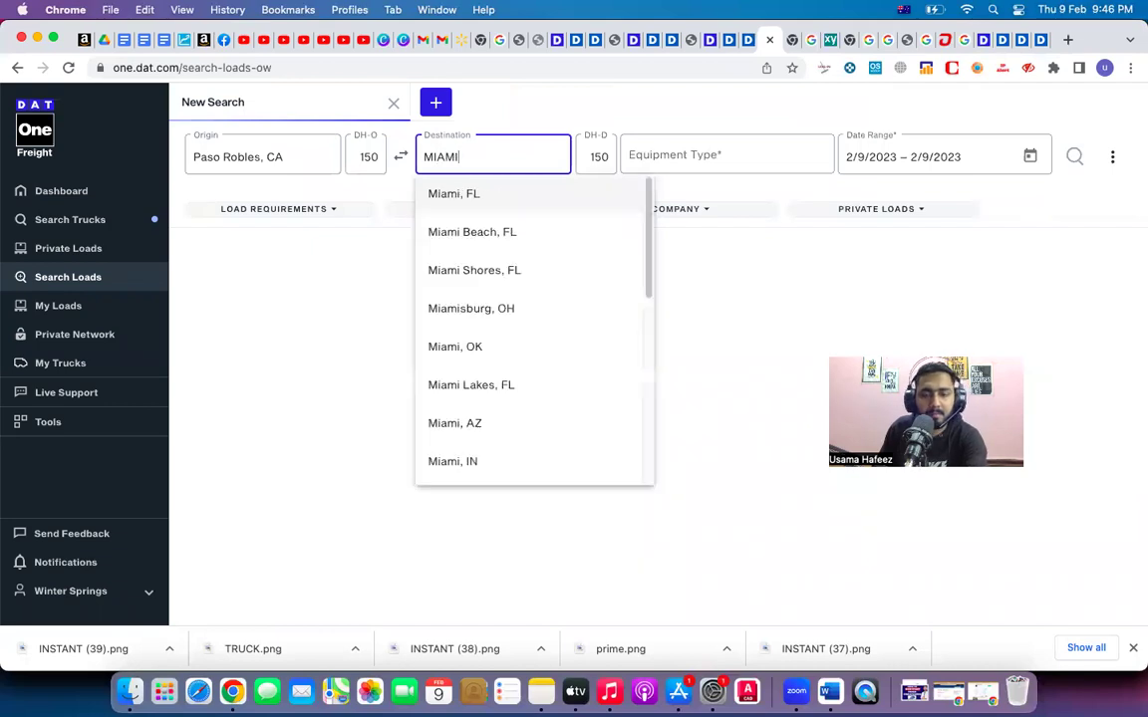
key(Down)
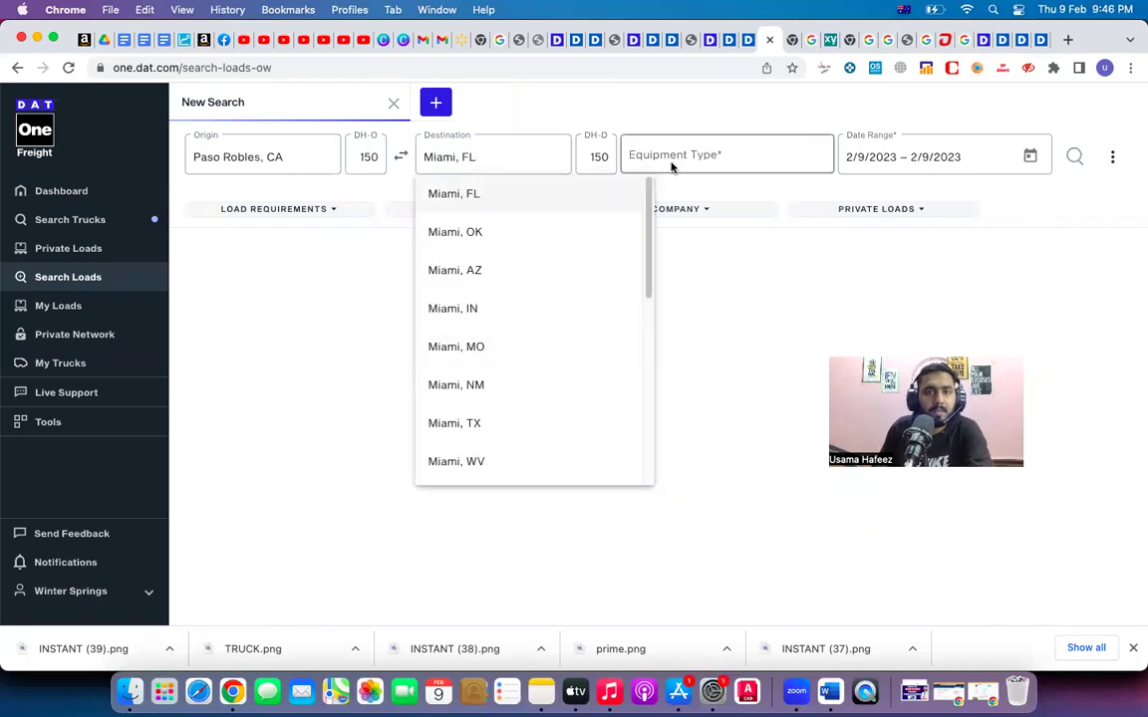
click(540, 203)
Choose Containers as the equipment type and run the load search.
click(687, 154)
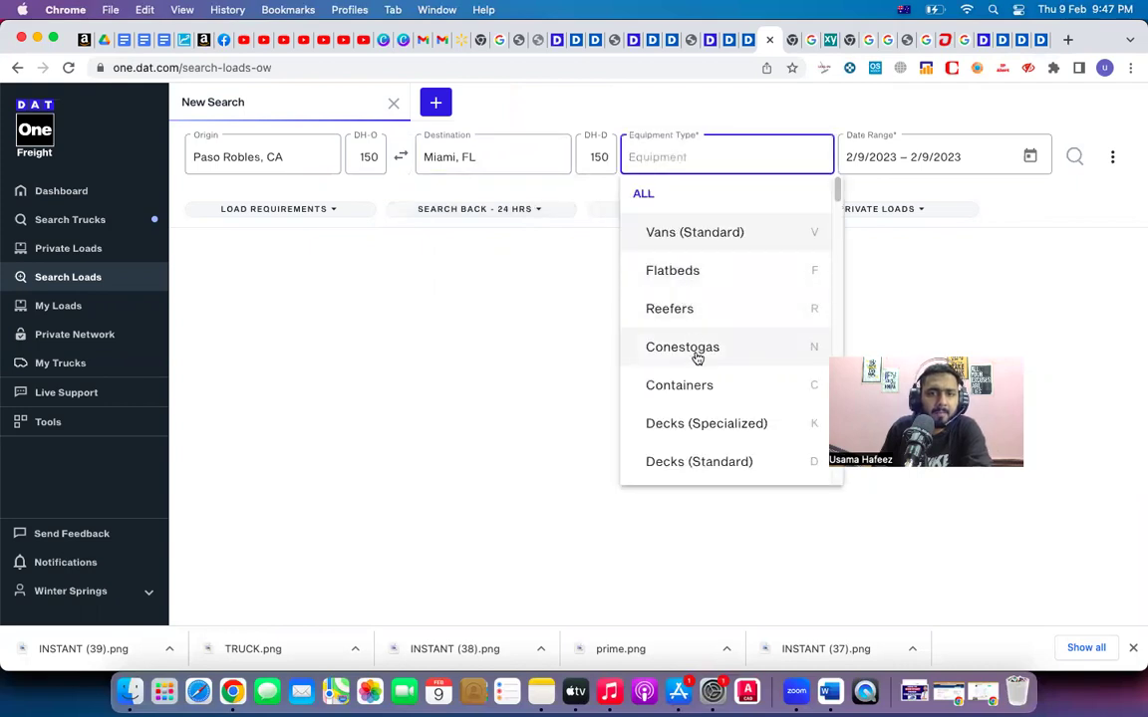
click(680, 385)
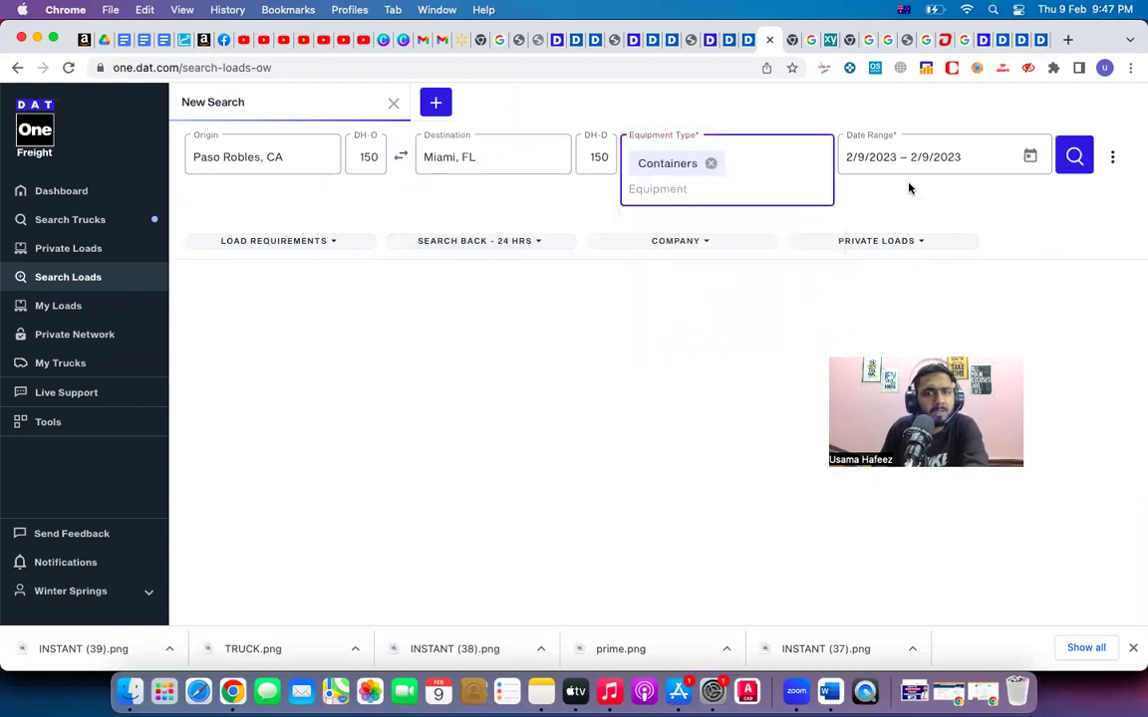
click(1072, 157)
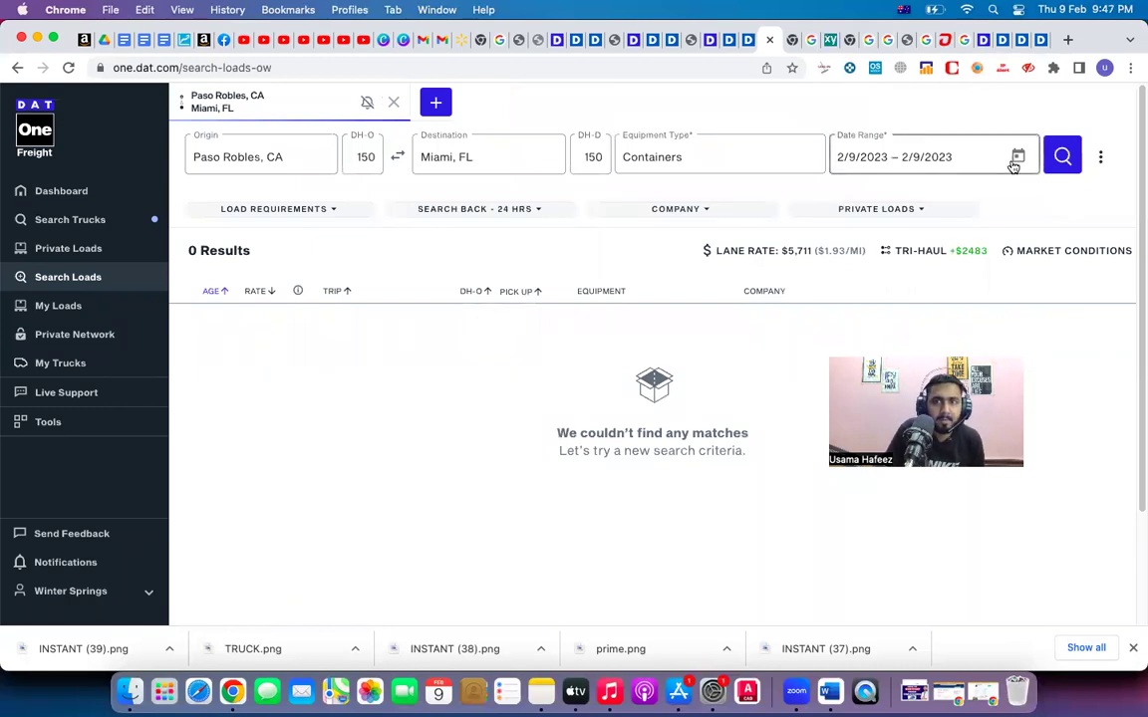
Set the load search's date range to 2/11/2023 – 2/11/2023 and search again.
click(933, 157)
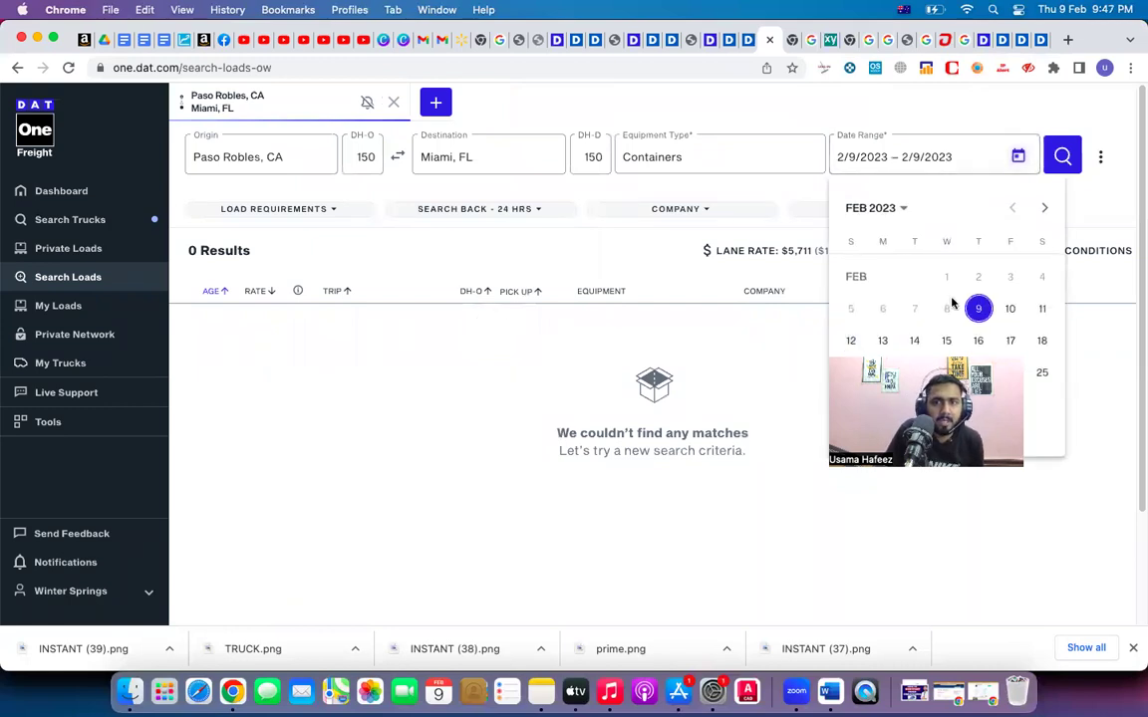
click(1041, 309)
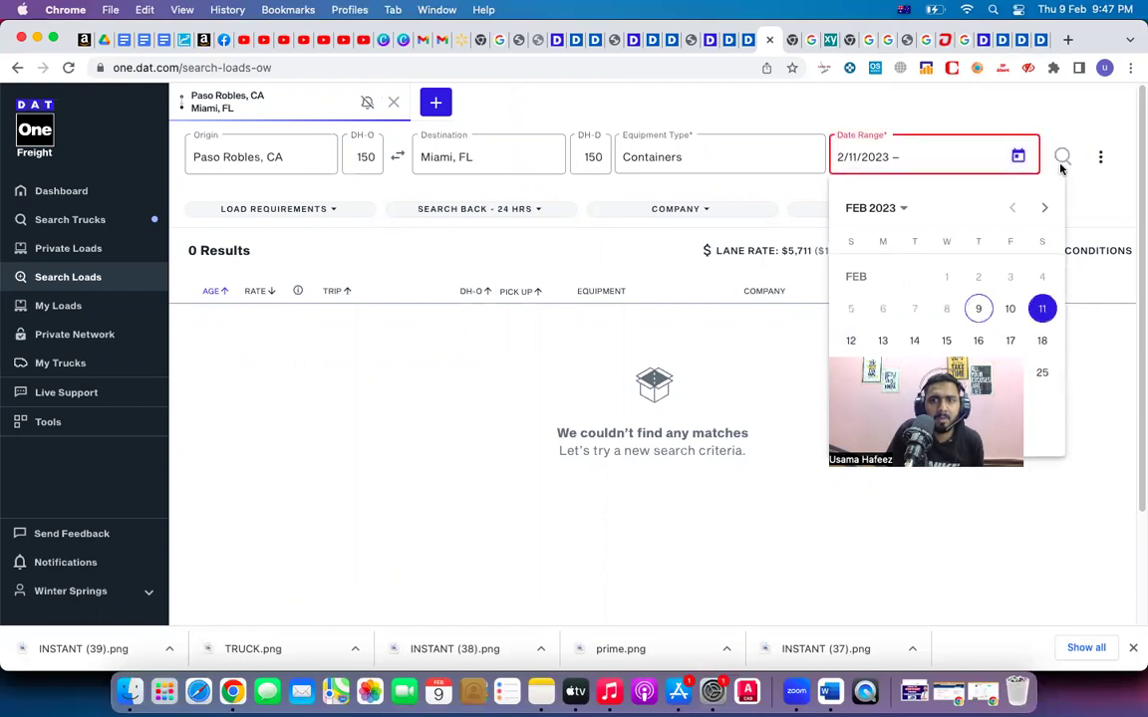
click(559, 397)
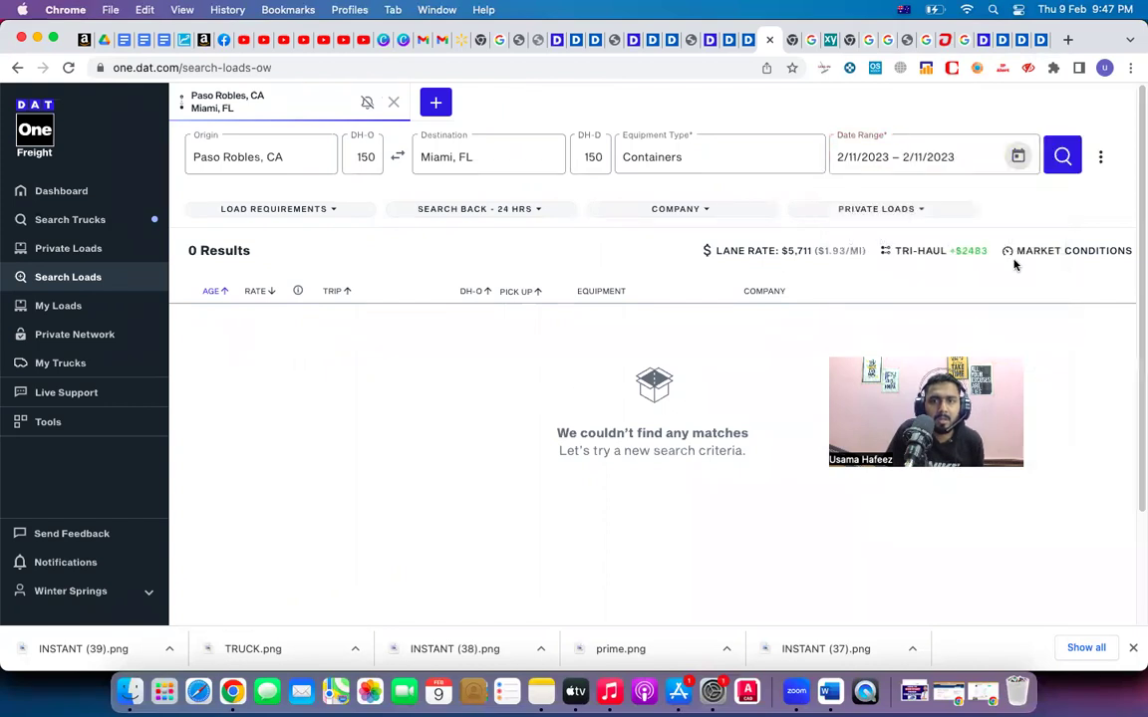
click(1061, 159)
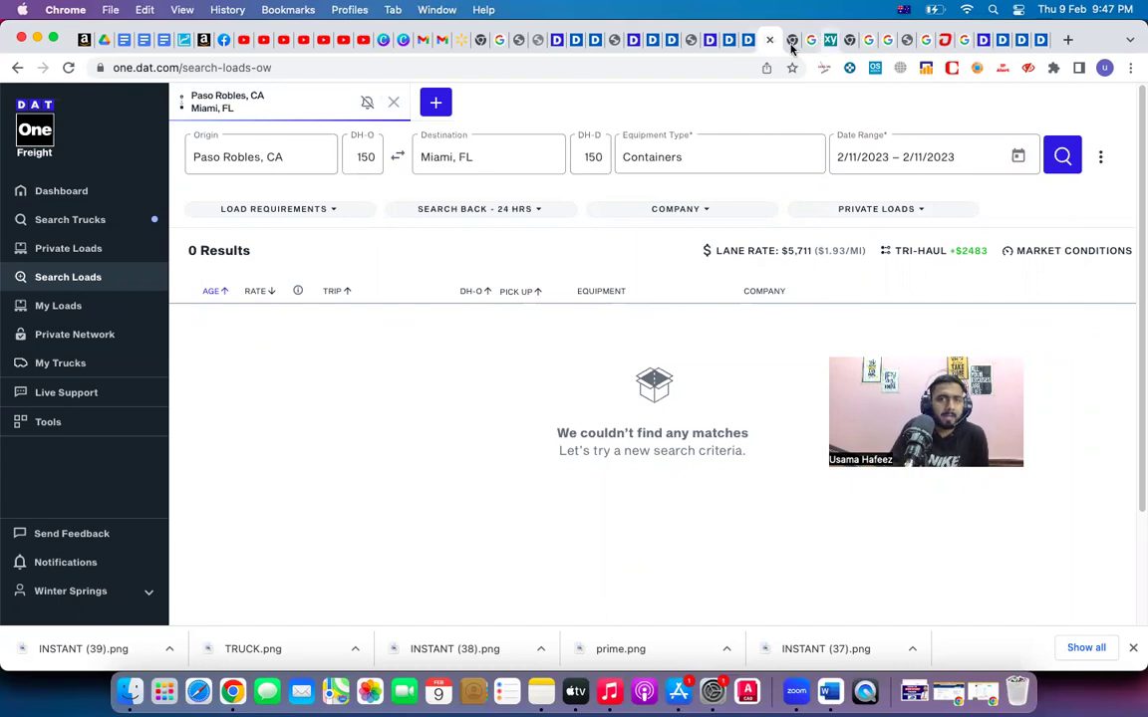
Go through the open DAT customer login page and TruckersEdge dashboard to the TruckersEdge truck search, and activate its origin entry.
click(981, 42)
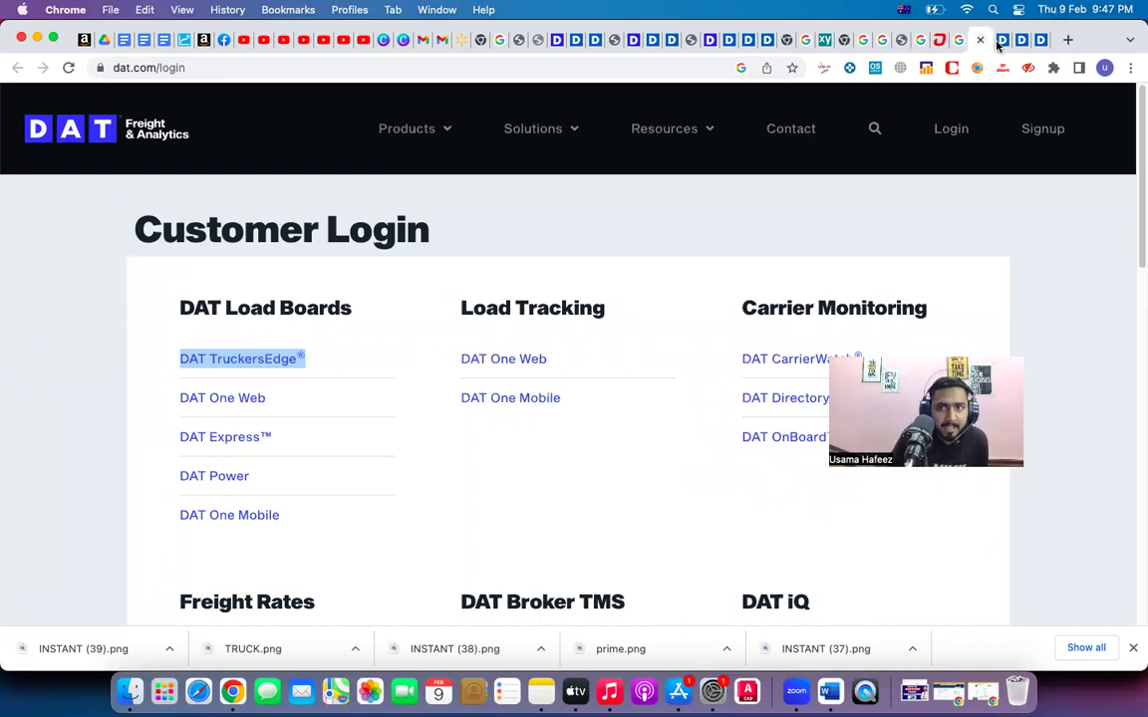
click(981, 42)
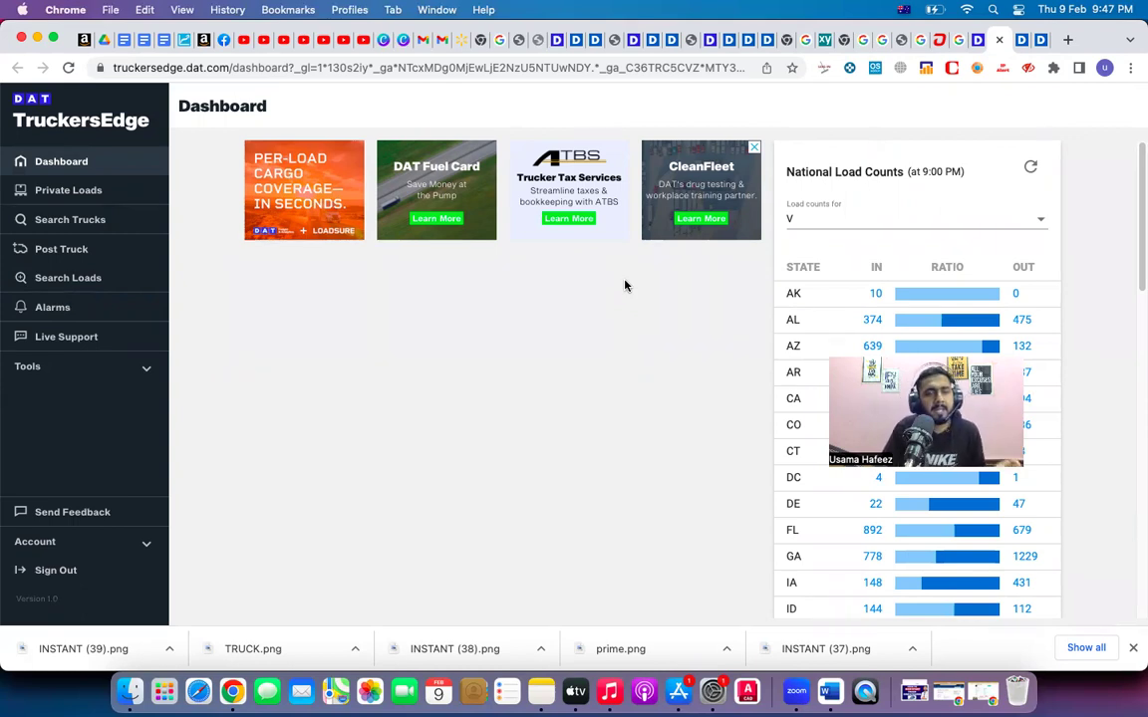
click(1020, 45)
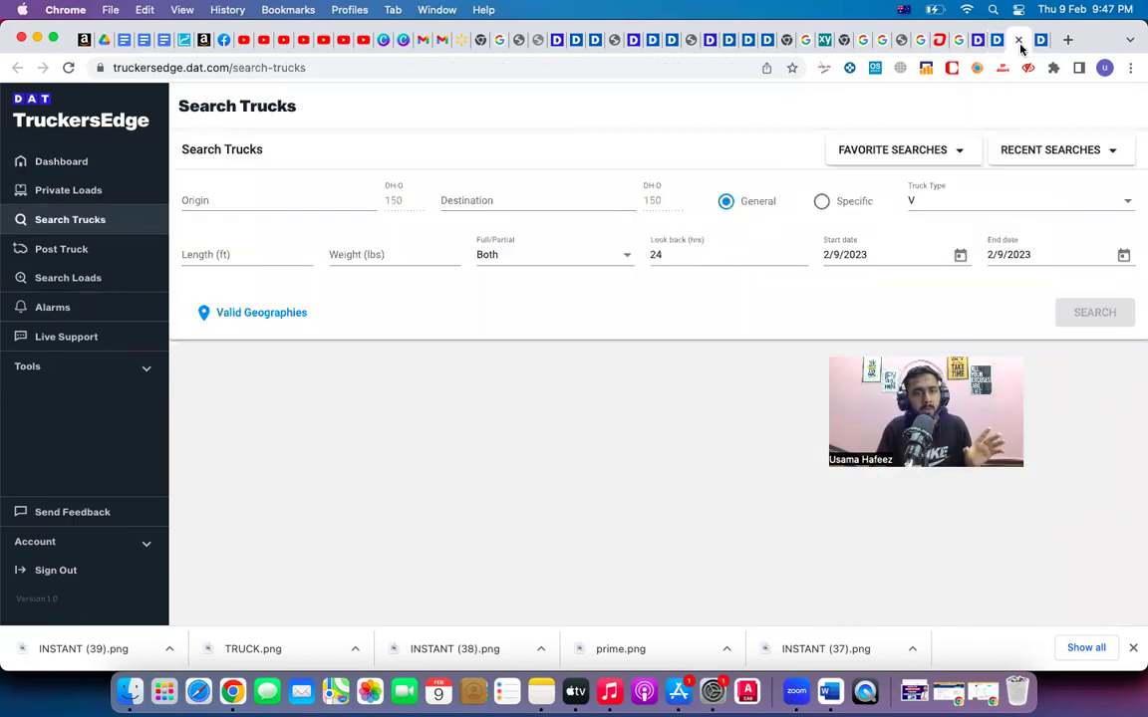
click(264, 204)
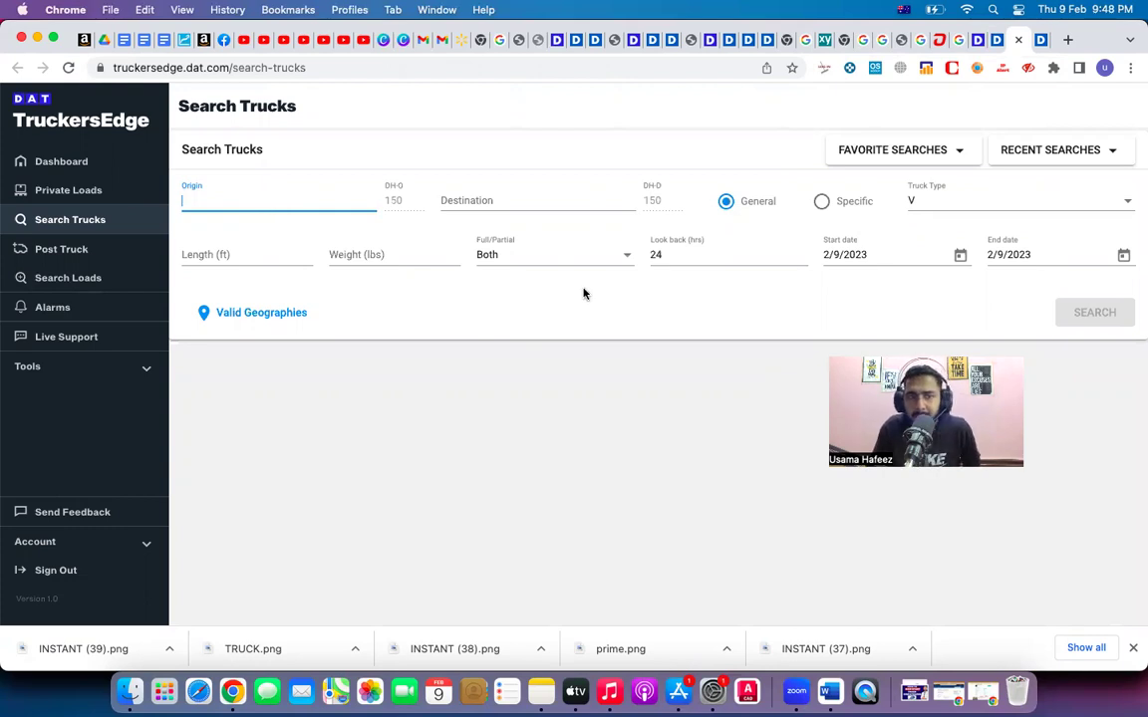
Go to the open TruckersEdge load search page and view its empty search form.
click(1042, 42)
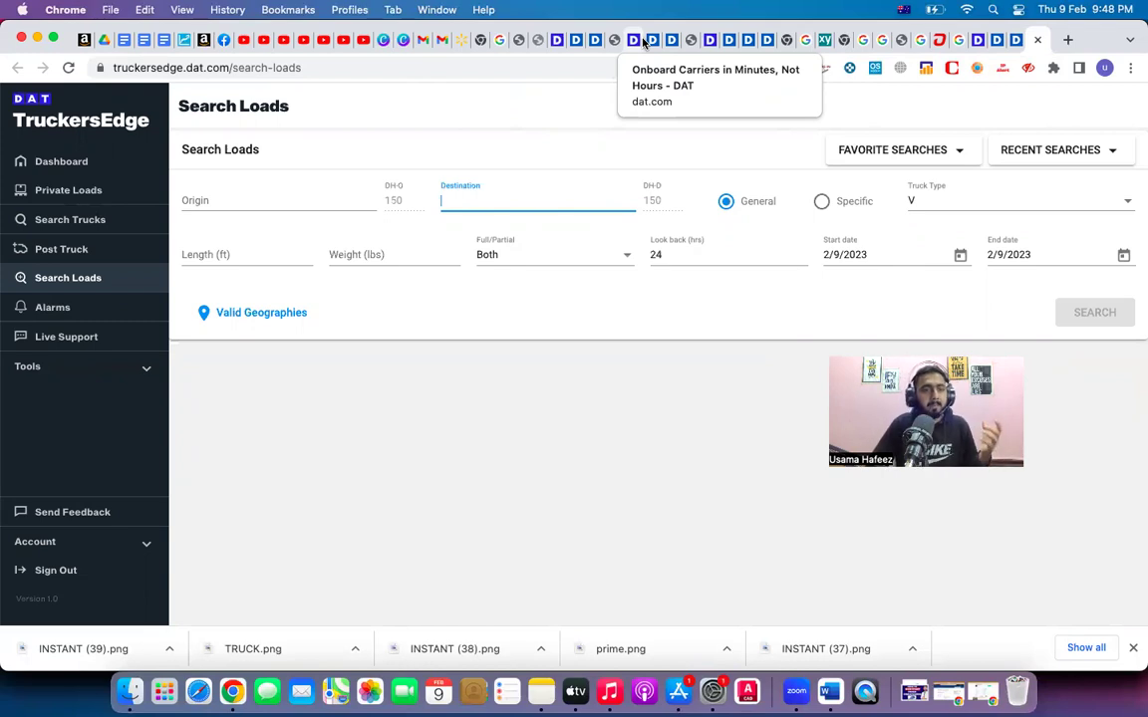
click(476, 405)
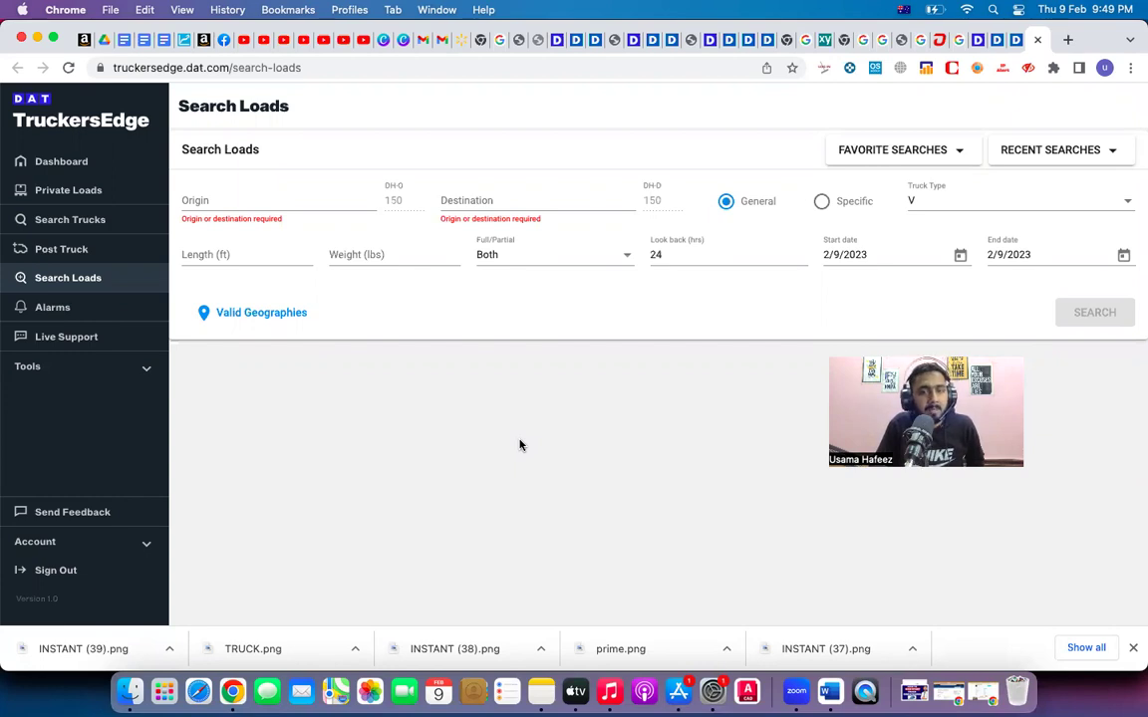
Switch to the Notes app and place the insertion point on the blank line below the CLASS NO 4 tutorial title.
click(541, 692)
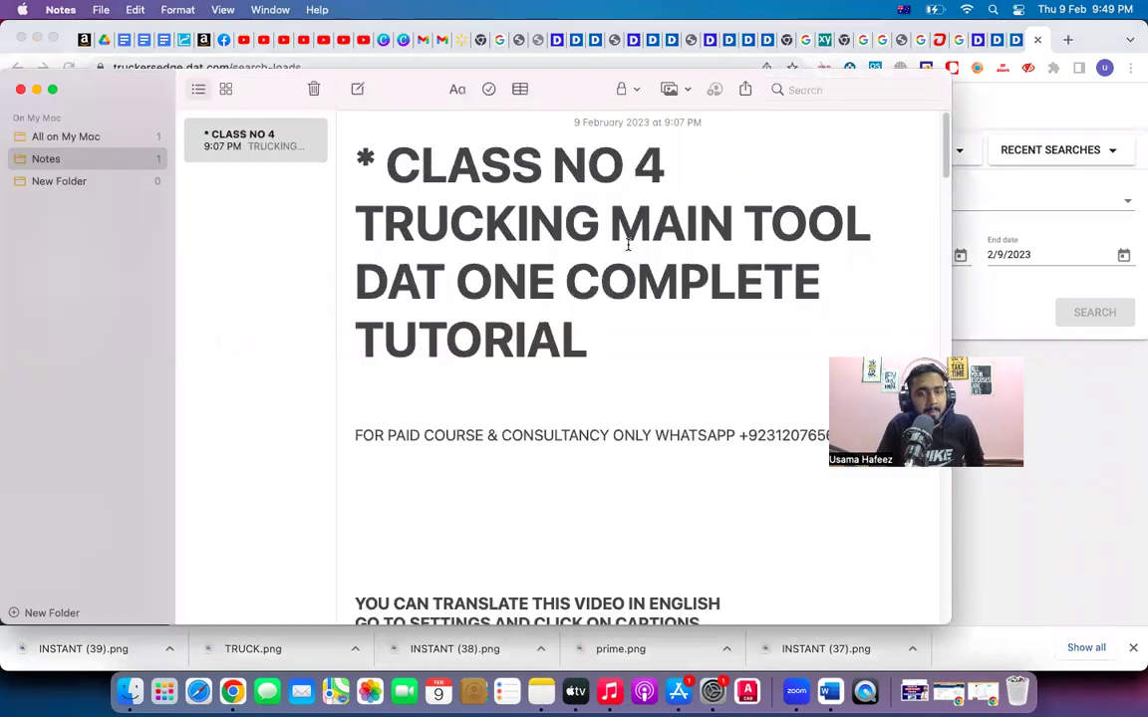
drag(356, 338, 588, 344)
click(572, 379)
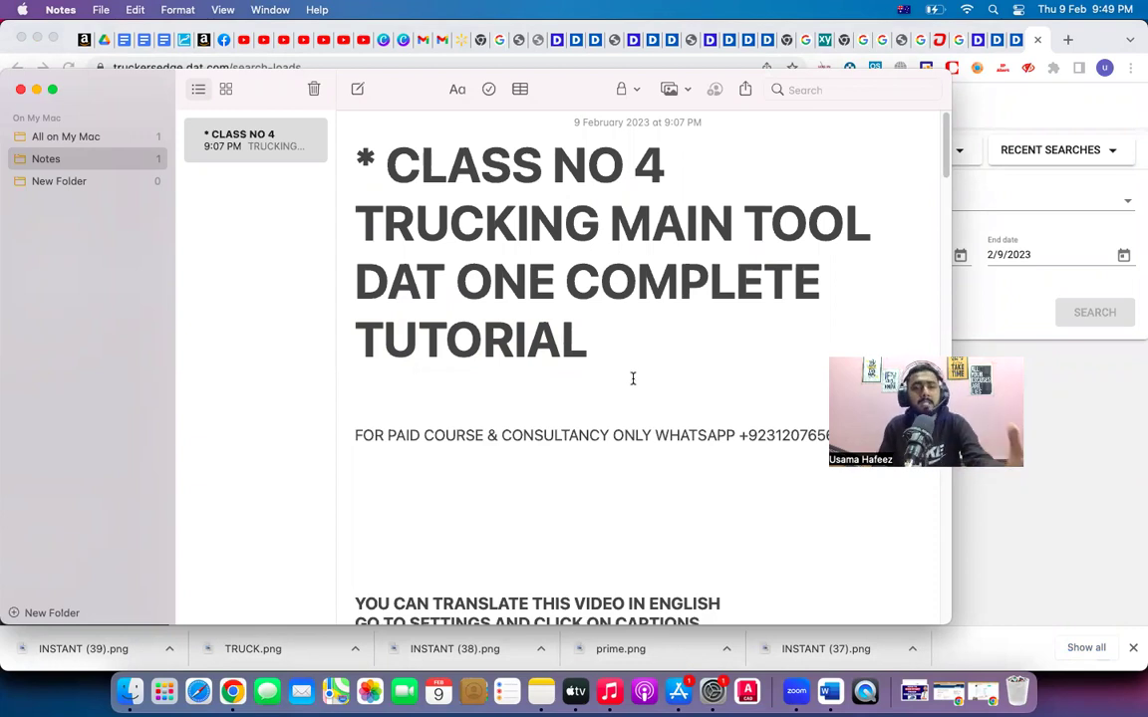
text(GENE)
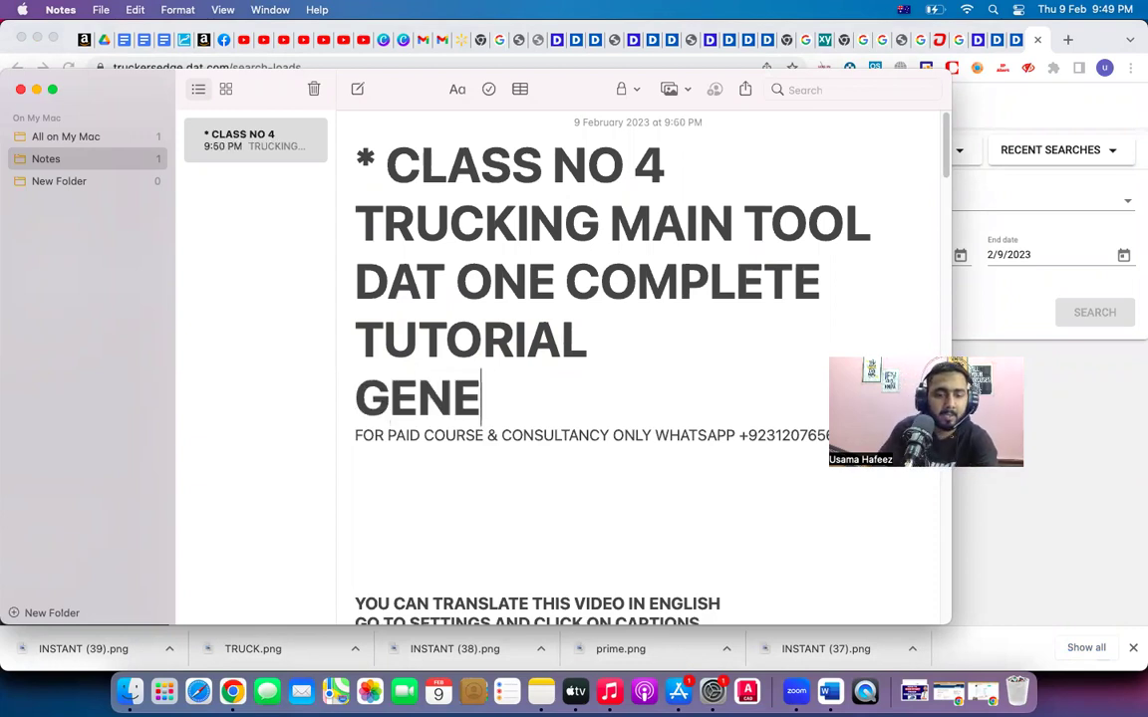
key(BackSpace)
key(BackSpace)
key(BackSpace)
key(BackSpace)
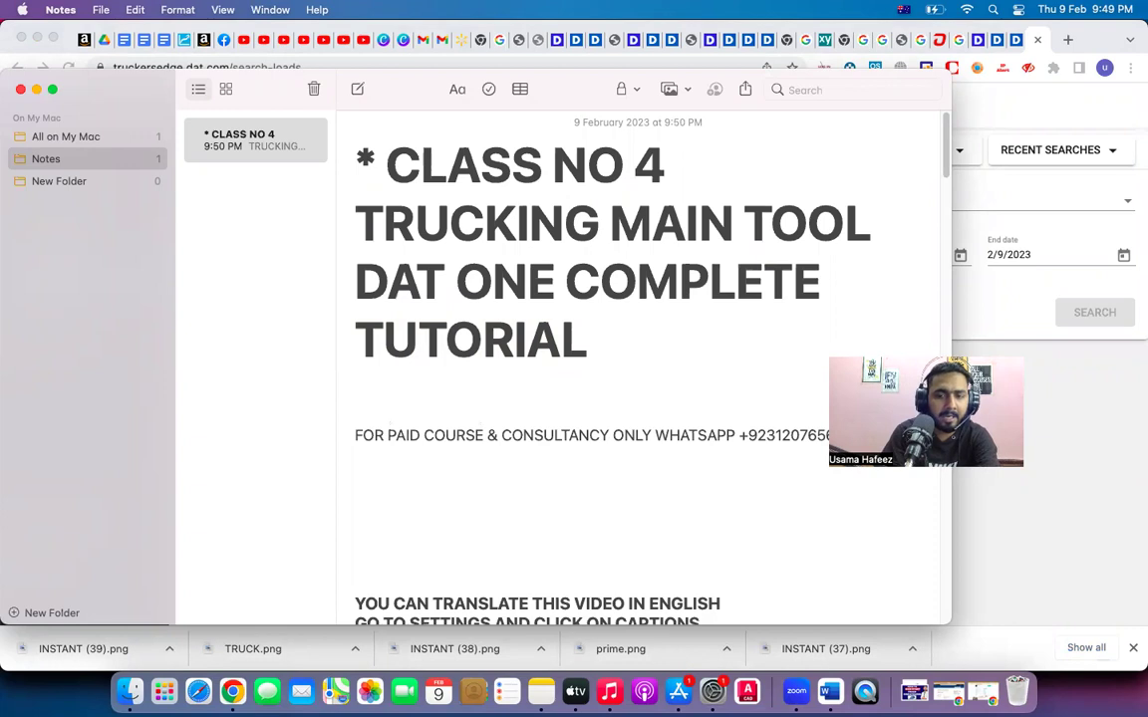
Add the line "JUST FOR GENERAL IDEA" beneath the tutorial title, leaving one blank line between them.
key(Return)
text(JUST )
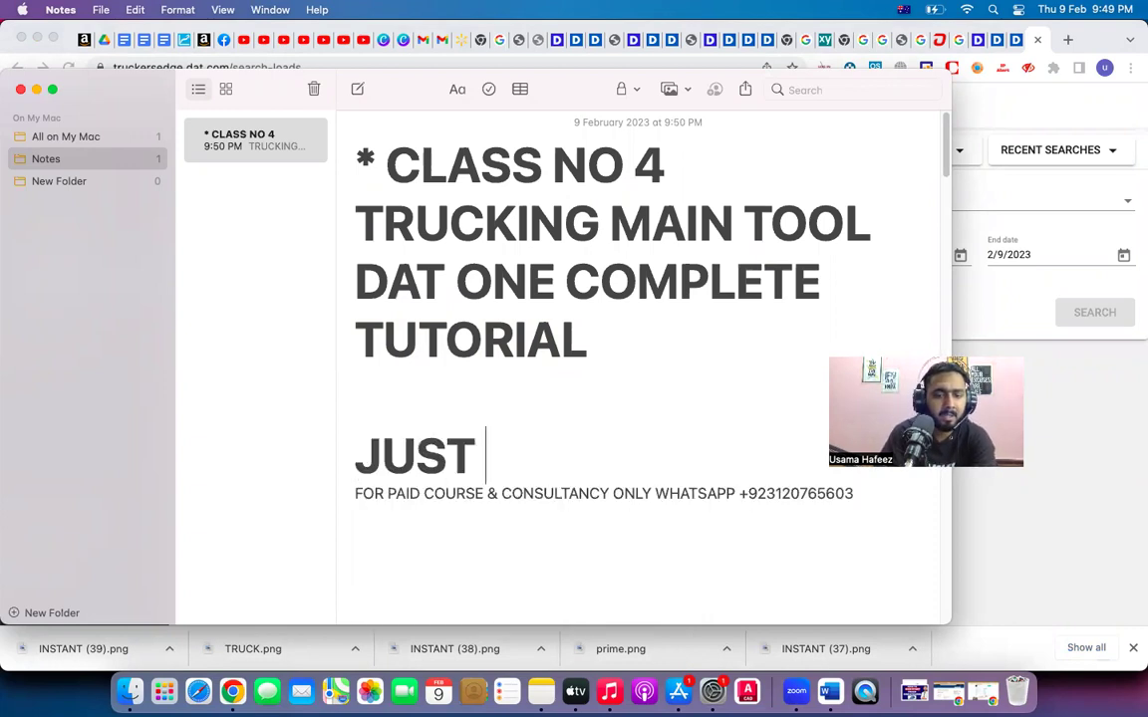
text(FOR GENERAL)
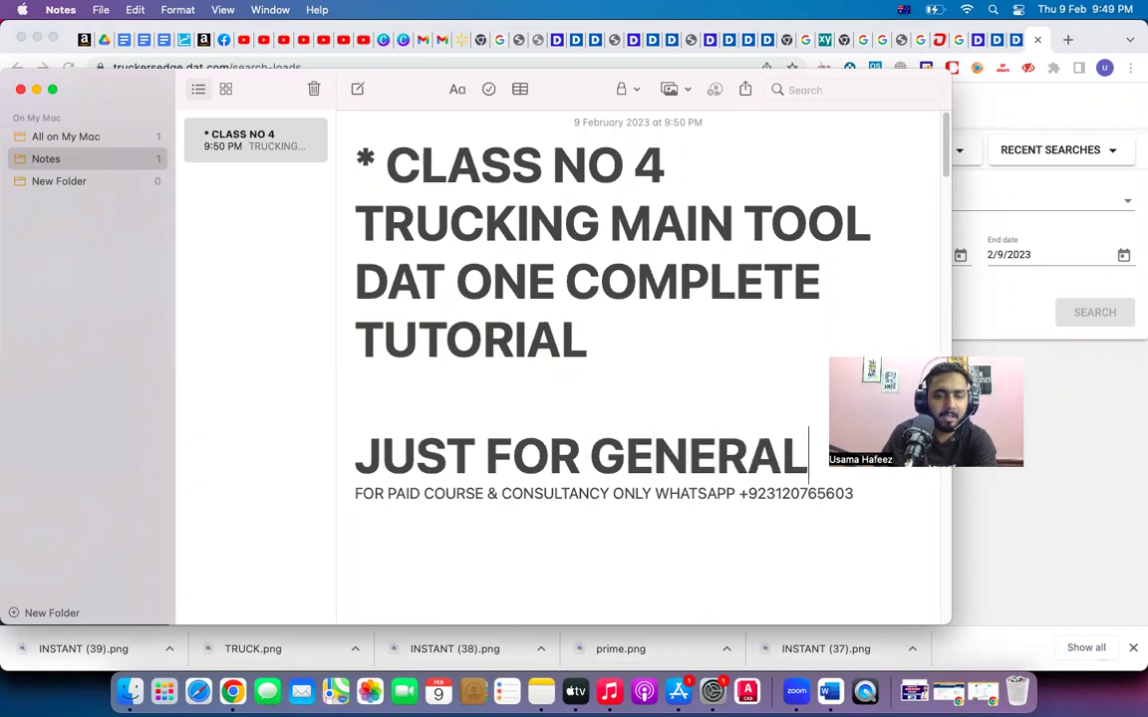
text( IDAEA)
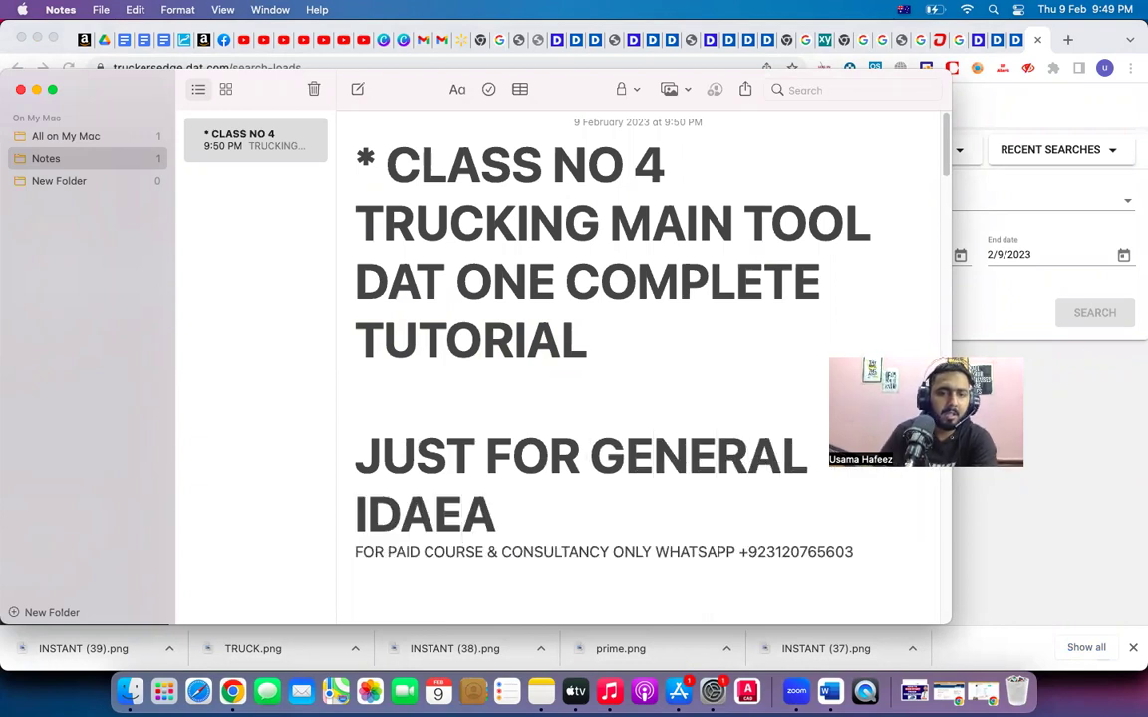
key(BackSpace)
key(super+z)
key(super+shift+z)
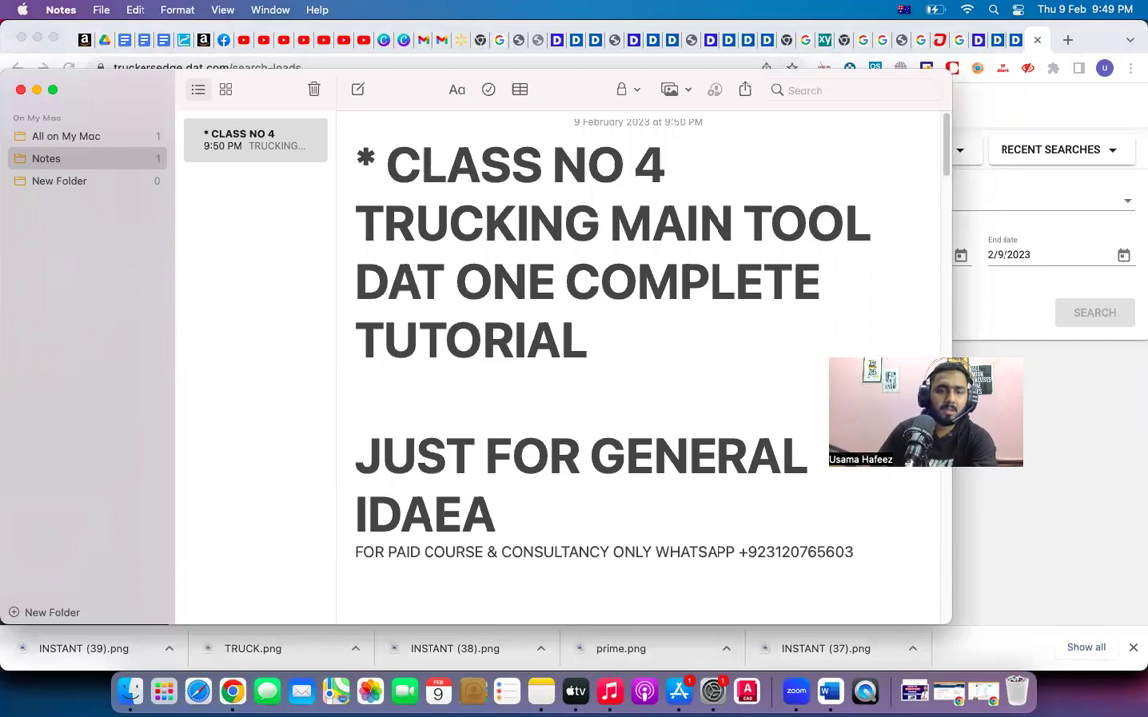
key(BackSpace)
key(BackSpace)
key(BackSpace)
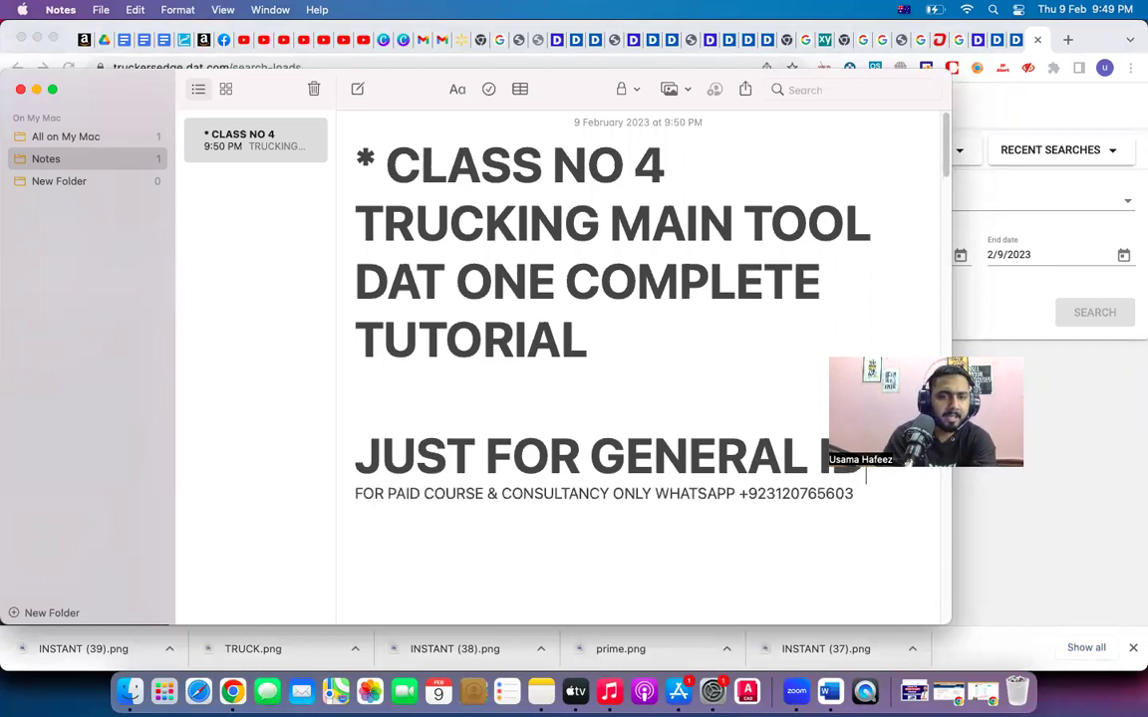
text(EA)
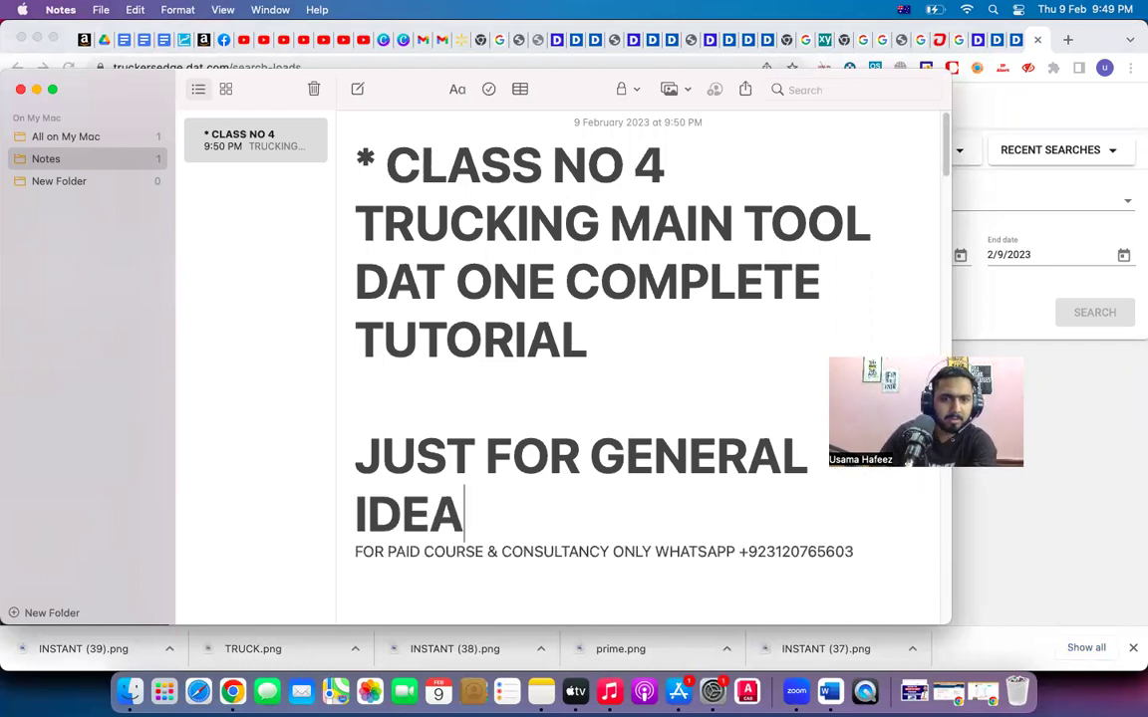